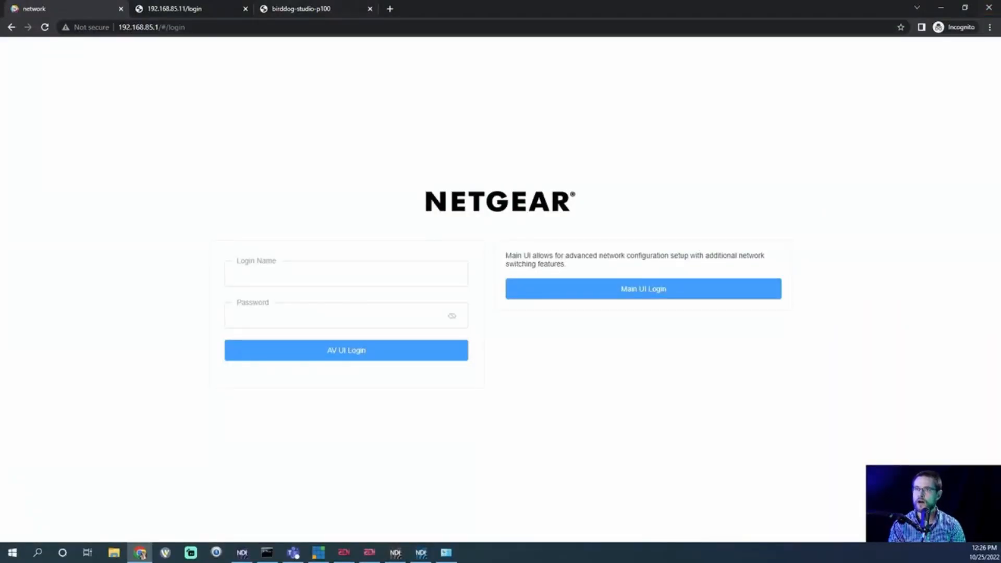
- Log in through Main UI Login as admin with the password
{"action": "left_click", "coordinate": [643, 288]}
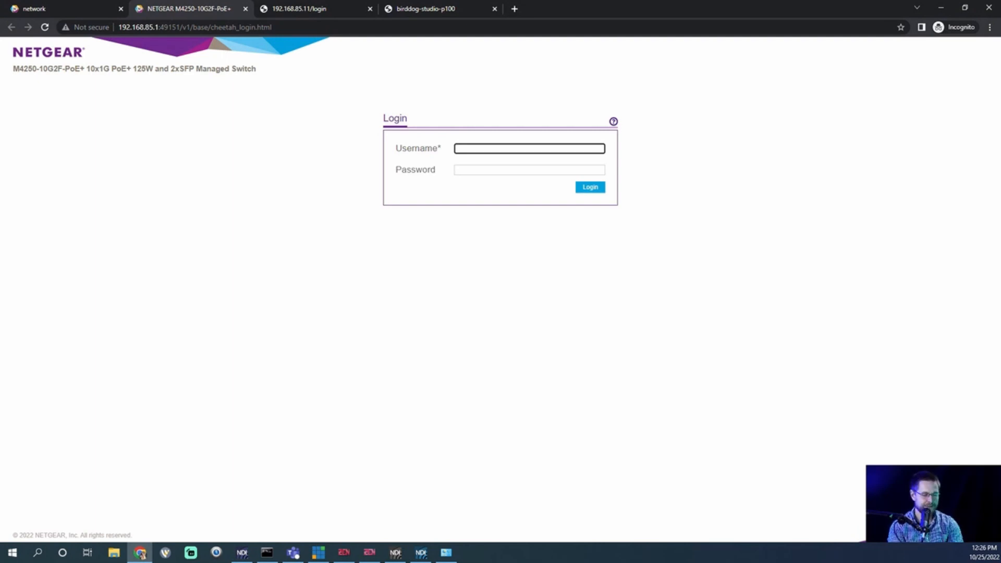
{"action": "type", "text": "admin"}
{"action": "key", "text": "Tab"}
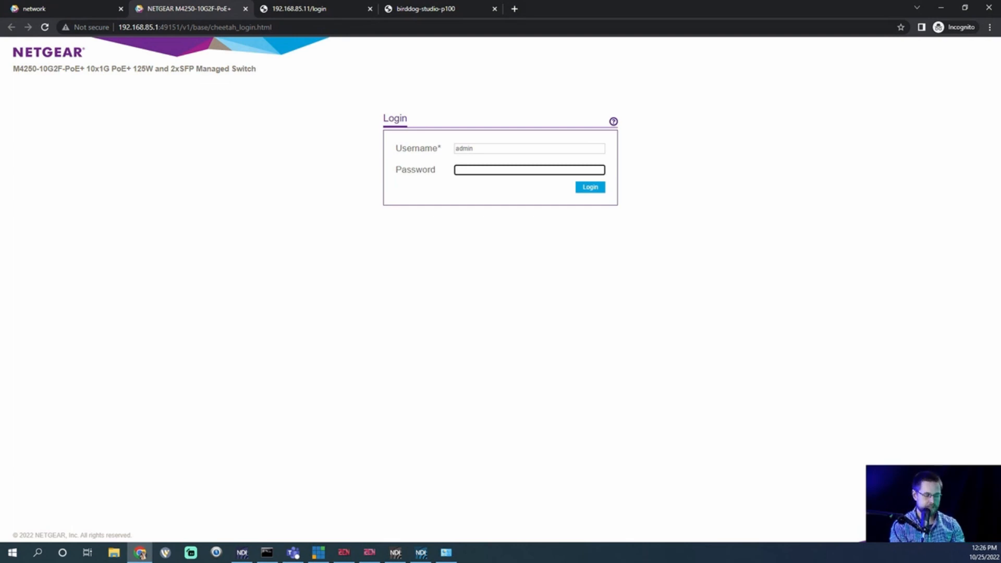
{"action": "type", "text": "***"}
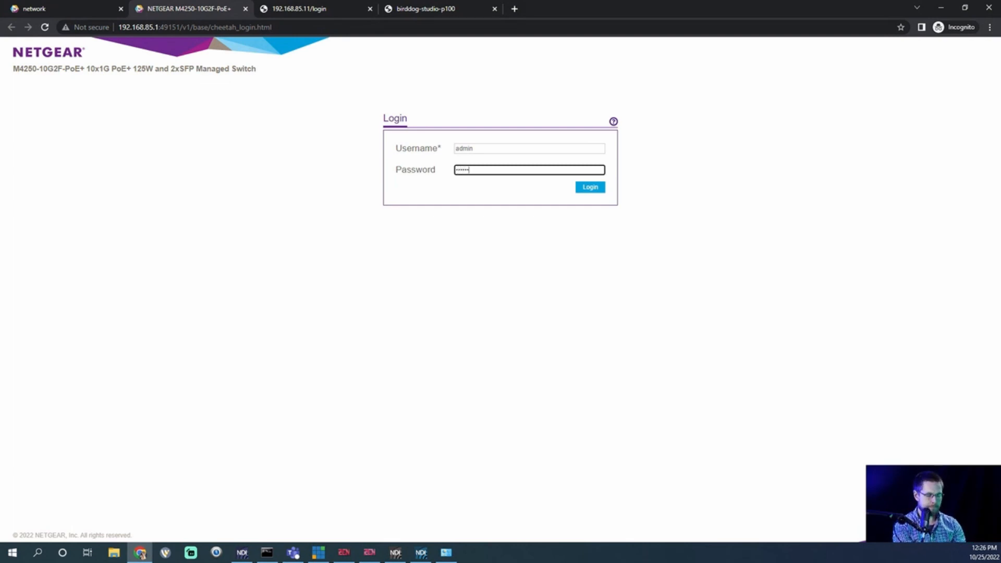
{"action": "key", "text": "Return"}
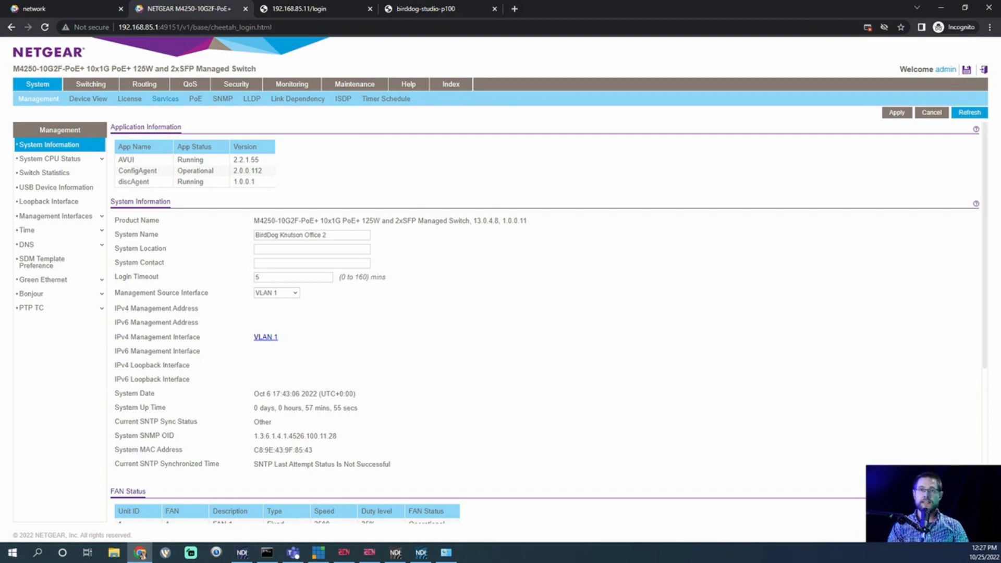
- Review DHCP Server and DHCP Pool Configuration, then the Switching VLAN page
{"action": "left_click", "coordinate": [165, 99]}
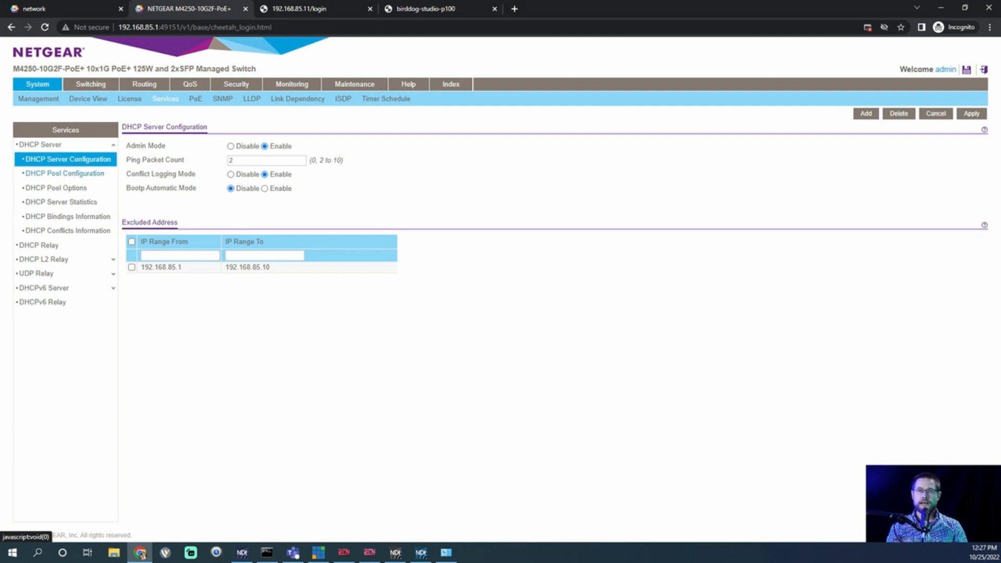
{"action": "left_click", "coordinate": [65, 172]}
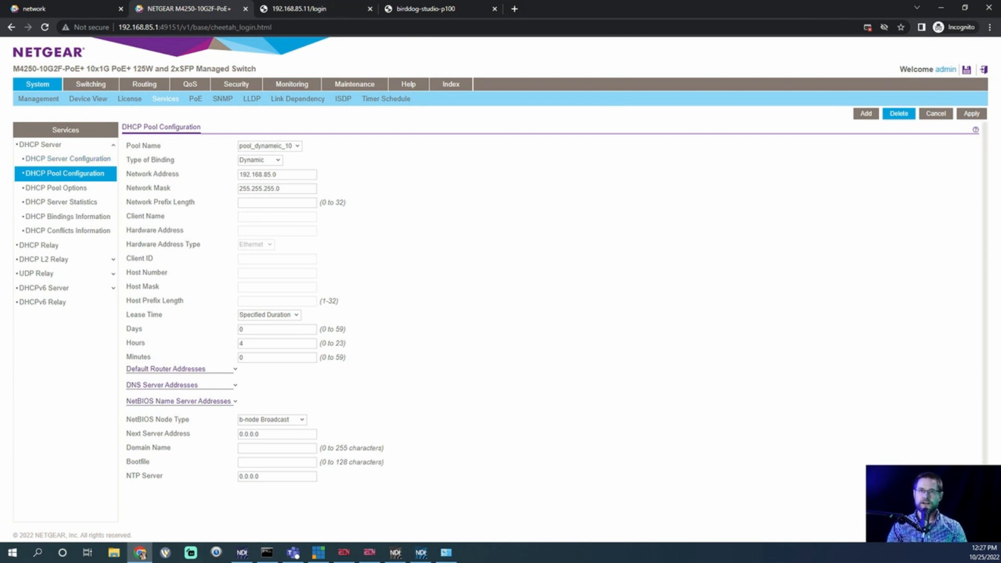
{"action": "left_click", "coordinate": [91, 84]}
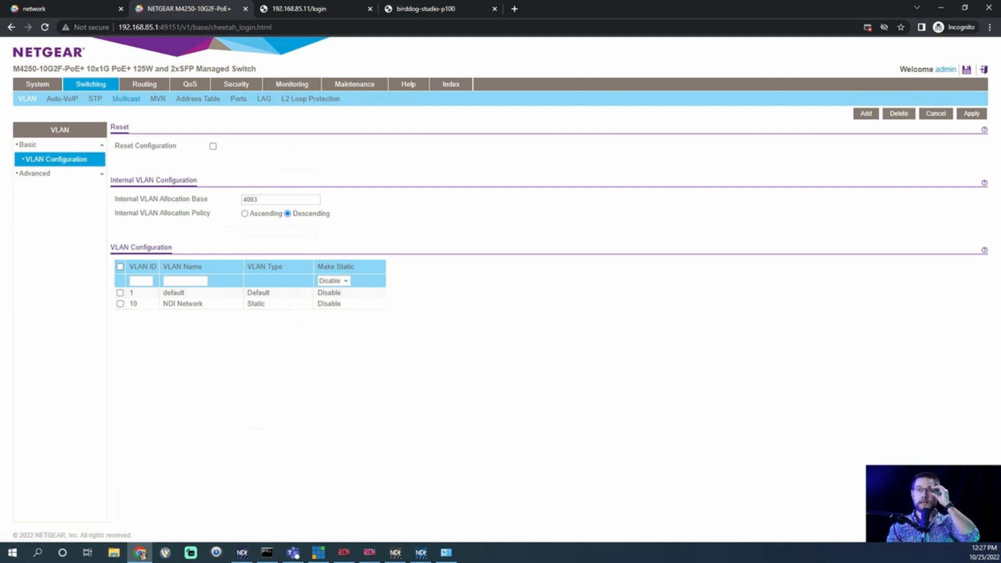
- Copy learned MAC E8:EB:1B:49:E0:2B from the Address Table into Notepad on its own line
{"action": "left_click", "coordinate": [198, 98]}
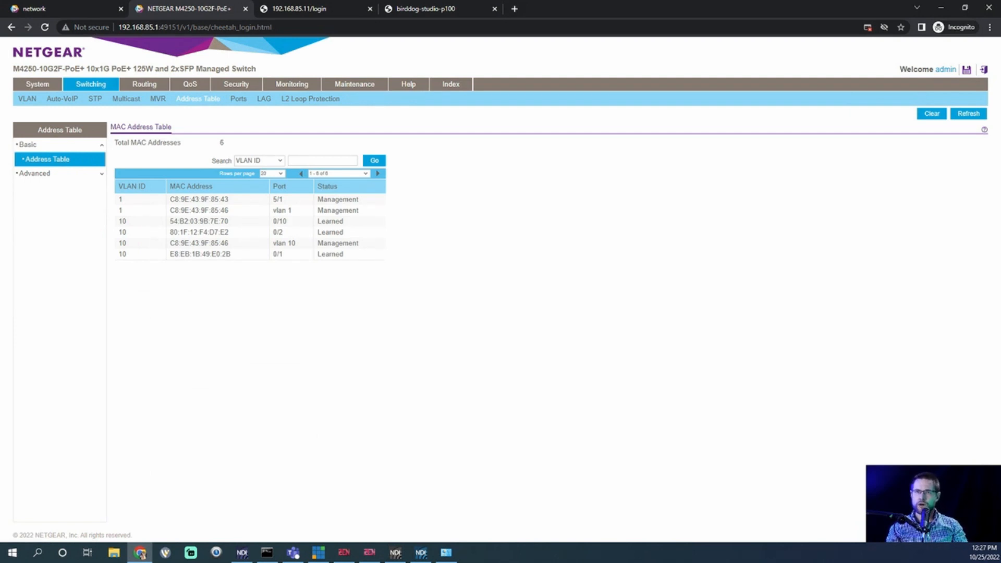
{"action": "triple_click", "coordinate": [206, 254]}
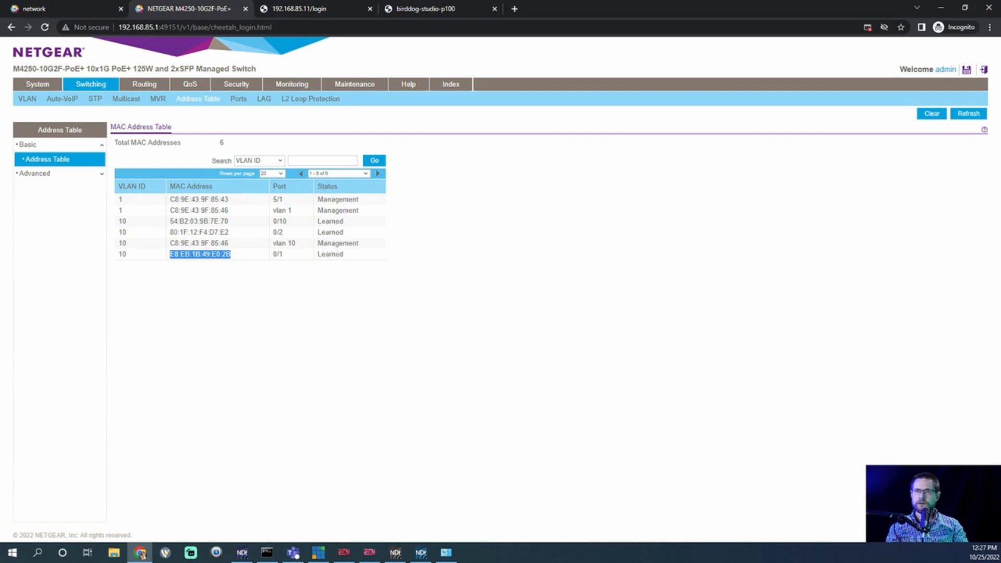
{"action": "left_click", "coordinate": [225, 232]}
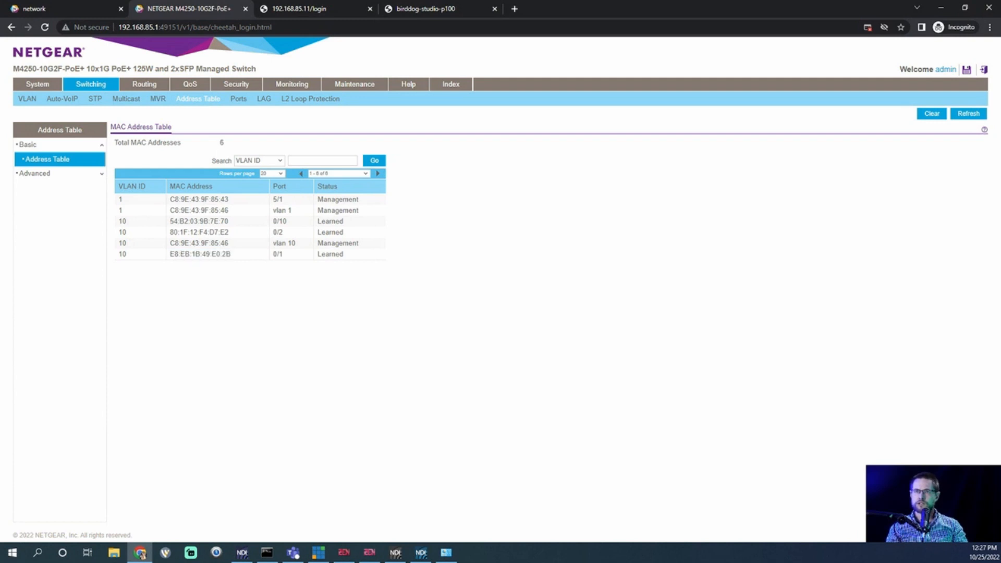
{"action": "left_click_drag", "start_coordinate": [232, 255], "coordinate": [170, 254]}
{"action": "key", "text": "ctrl+c"}
{"action": "key", "text": "alt+Tab"}
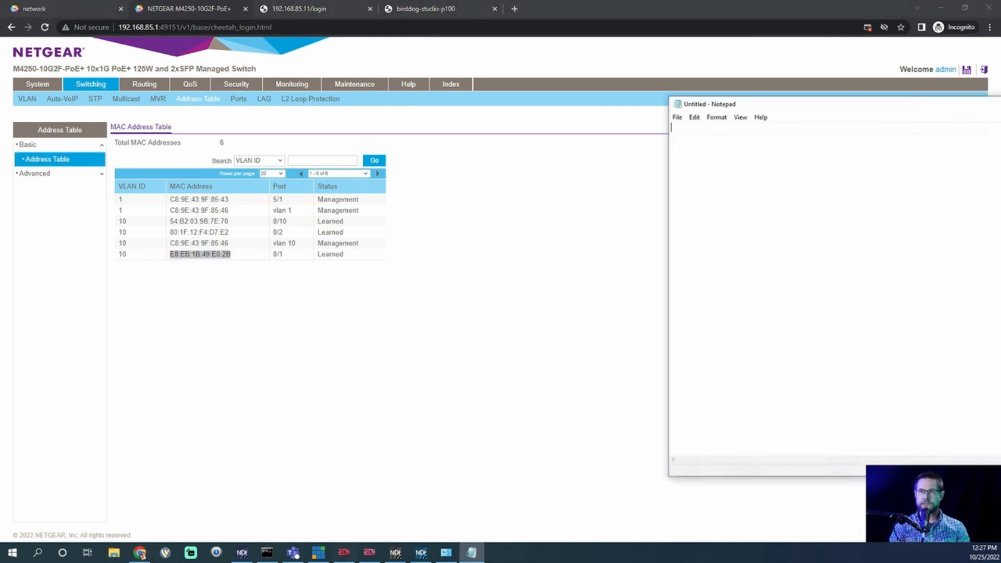
{"action": "key", "text": "alt+Tab"}
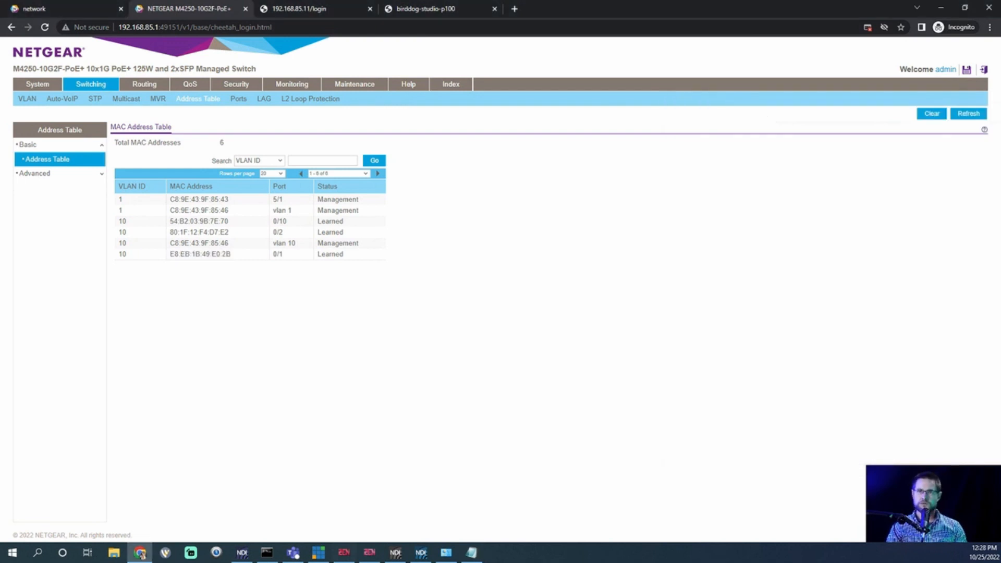
{"action": "left_click_drag", "start_coordinate": [232, 254], "coordinate": [169, 254]}
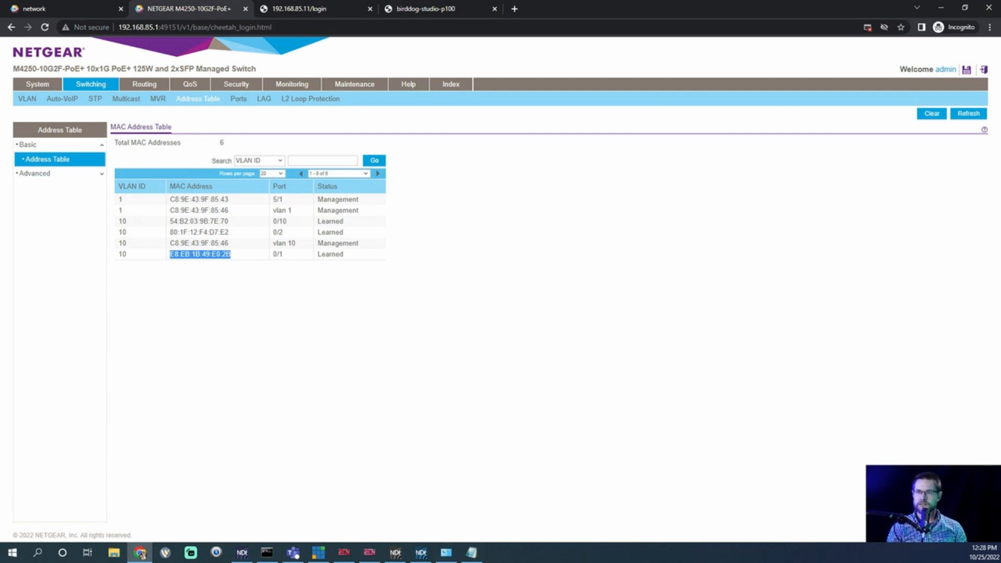
{"action": "left_click", "coordinate": [472, 552]}
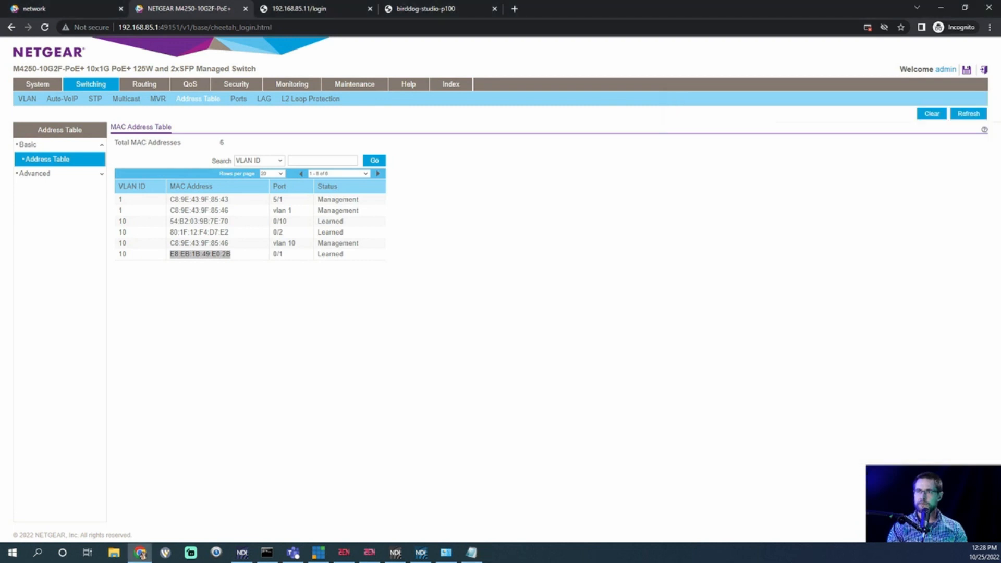
{"action": "left_click", "coordinate": [471, 552]}
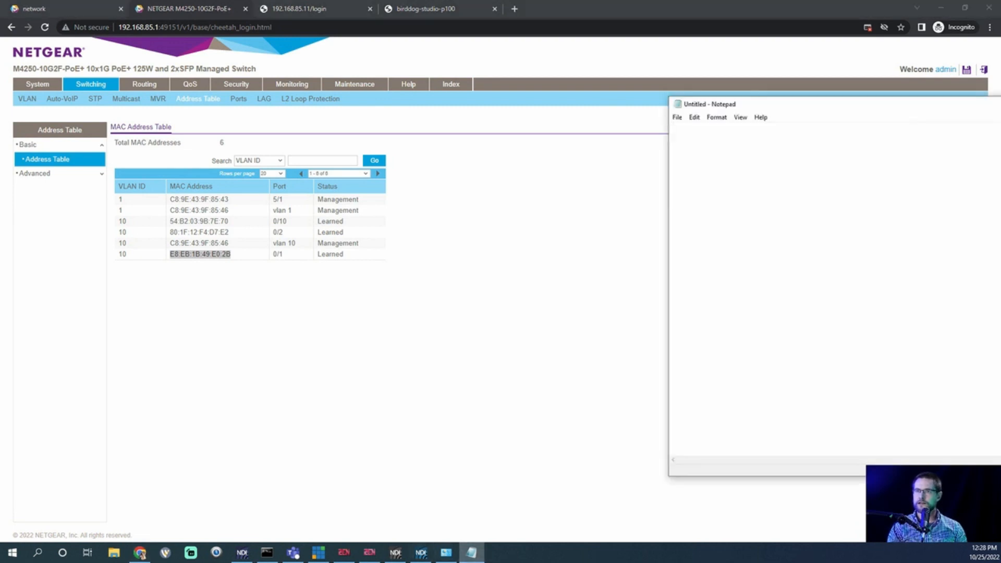
{"action": "key", "text": "ctrl+v"}
{"action": "key", "text": "Return"}
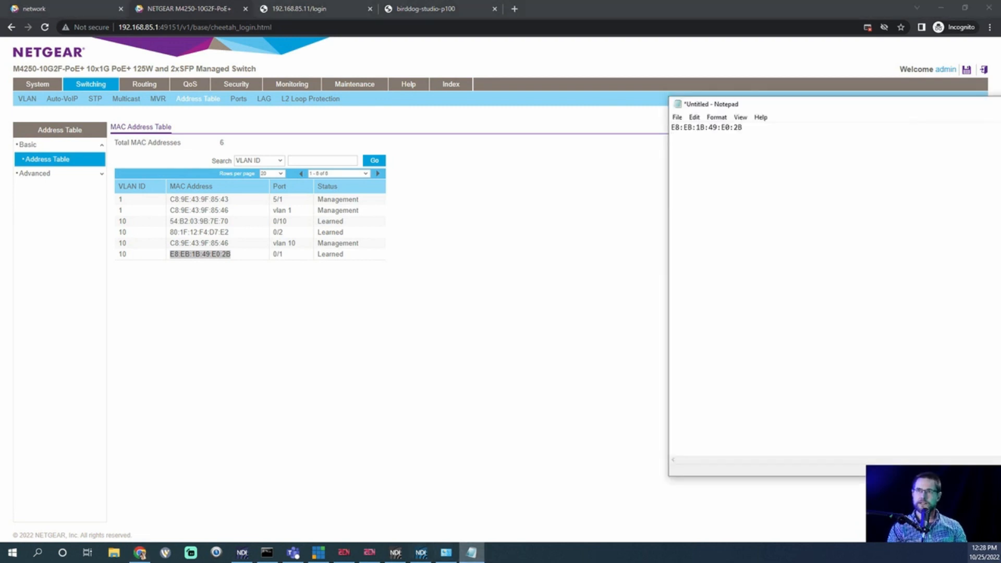
- Copy learned MAC 80:1F:12:F4:D7:E2 into Notepad on the next line
{"action": "left_click", "coordinate": [140, 552]}
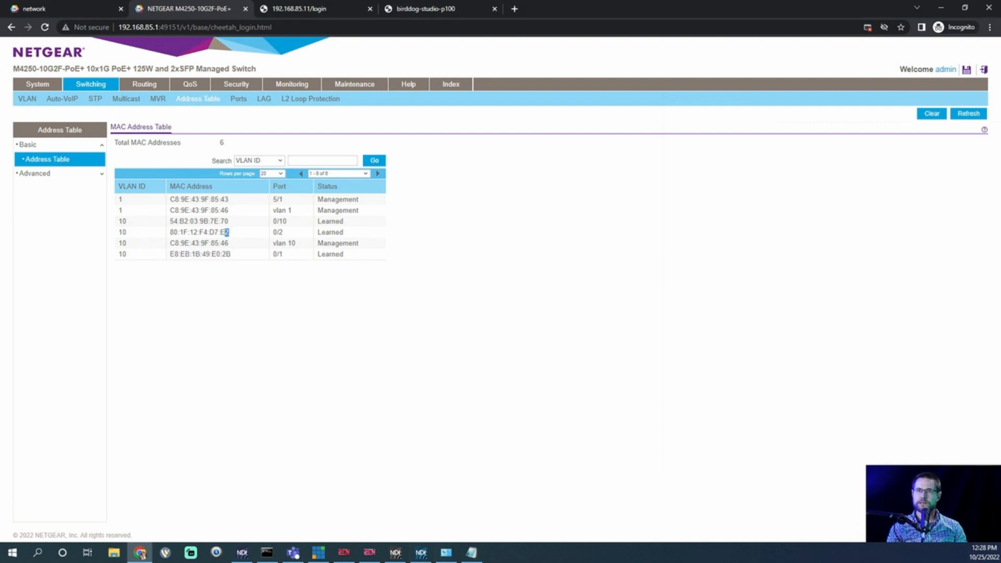
{"action": "left_click_drag", "start_coordinate": [229, 232], "coordinate": [169, 233]}
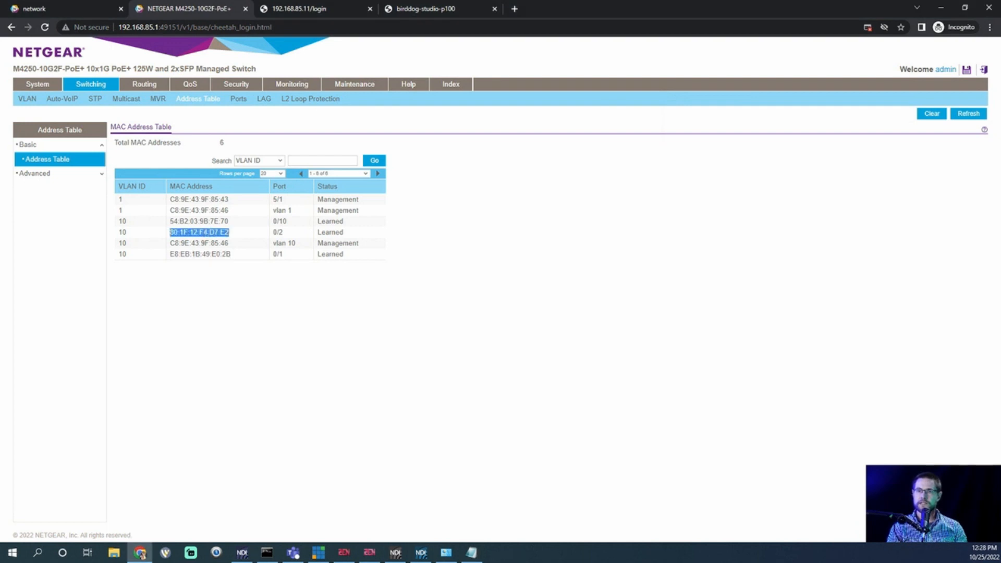
{"action": "key", "text": "ctrl+c"}
{"action": "left_click", "coordinate": [470, 553]}
{"action": "key", "text": "ctrl+v"}
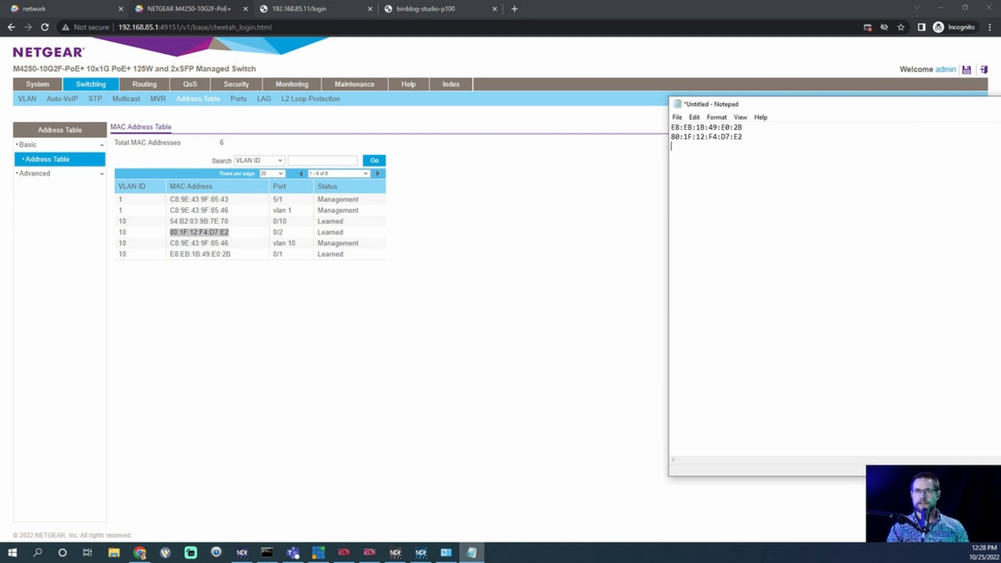
{"action": "key", "text": "alt+Tab"}
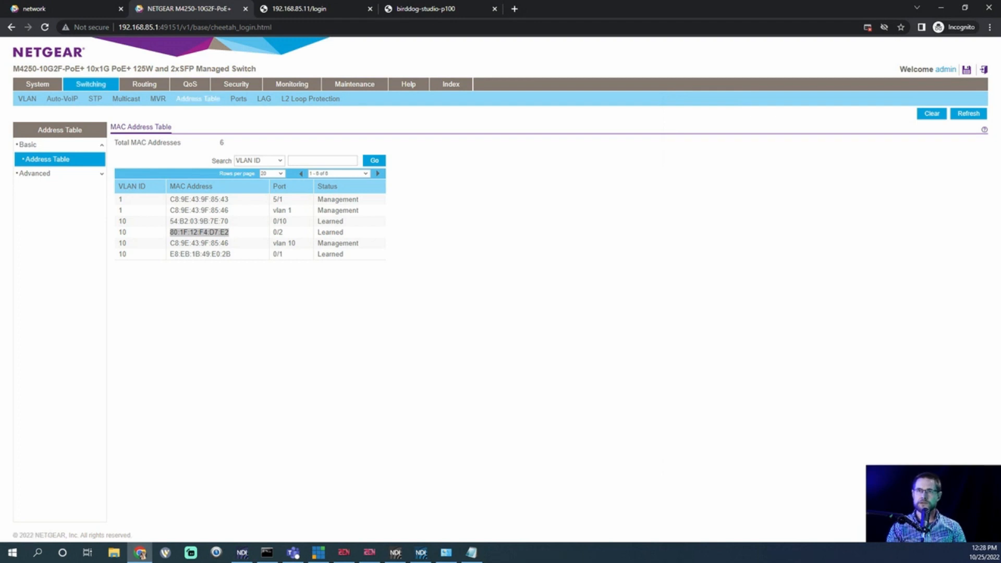
- Highlight ports 0/2 and 0/1 and the Learned status of both devices
{"action": "left_click_drag", "start_coordinate": [273, 233], "coordinate": [284, 232]}
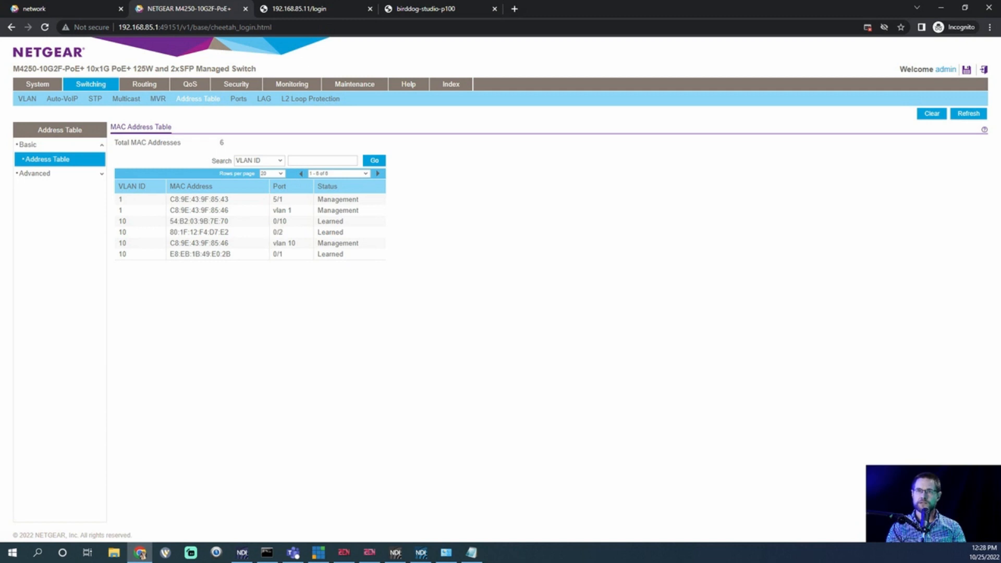
{"action": "left_click_drag", "start_coordinate": [278, 254], "coordinate": [284, 254]}
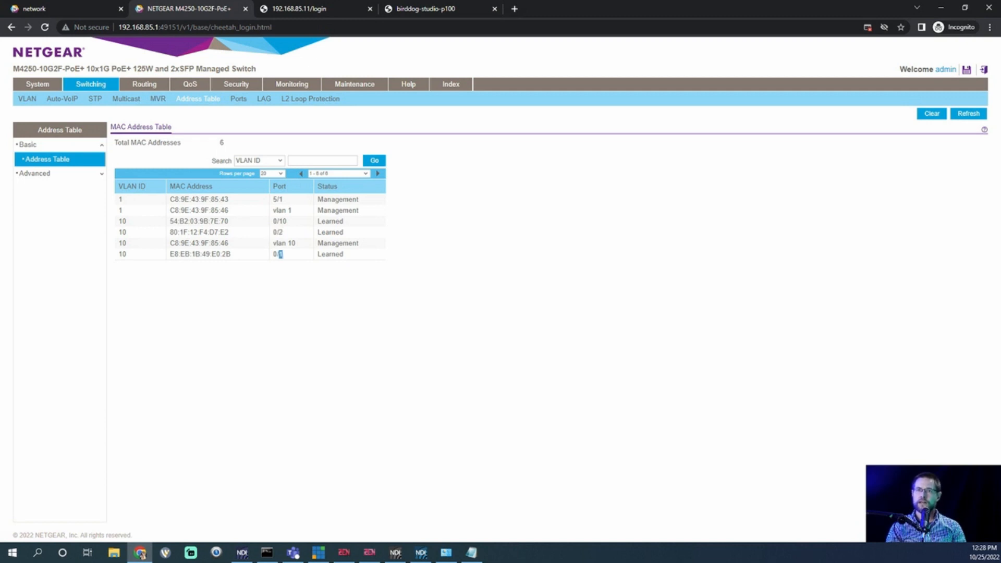
{"action": "double_click", "coordinate": [330, 254]}
{"action": "double_click", "coordinate": [330, 232]}
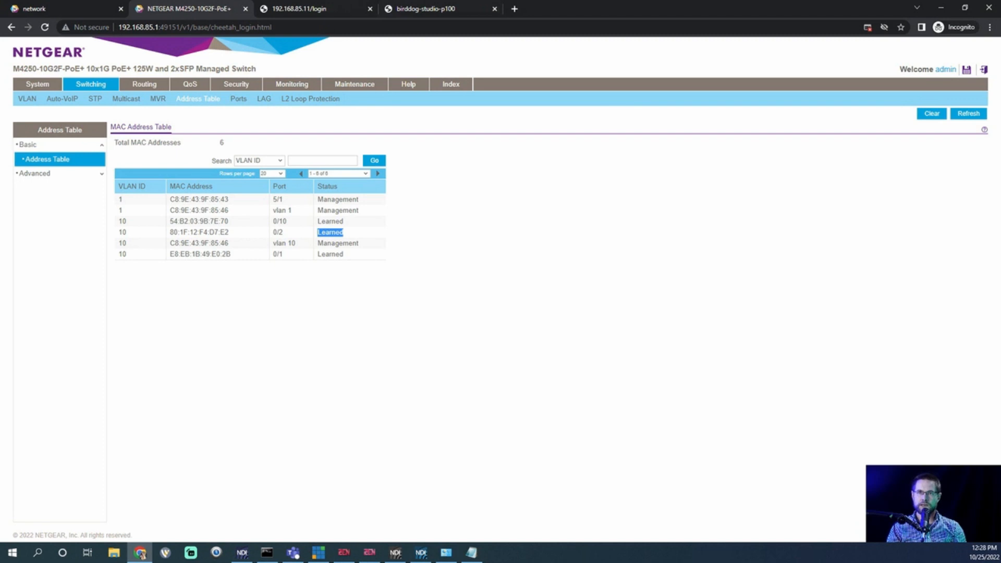
- Return via System > Services to DHCP Pool Configuration showing pool_dynamic_10
{"action": "left_click", "coordinate": [37, 84]}
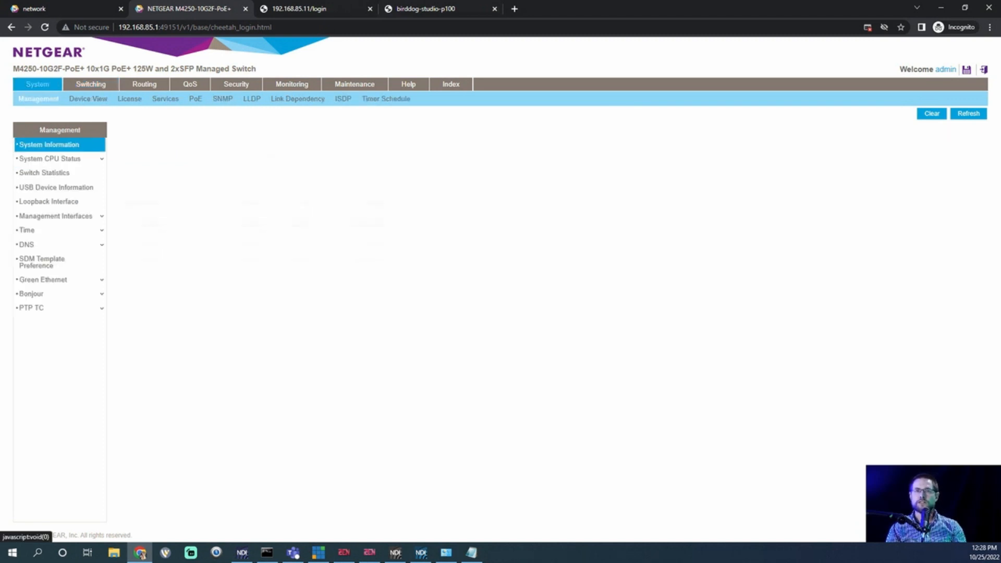
{"action": "left_click", "coordinate": [166, 99]}
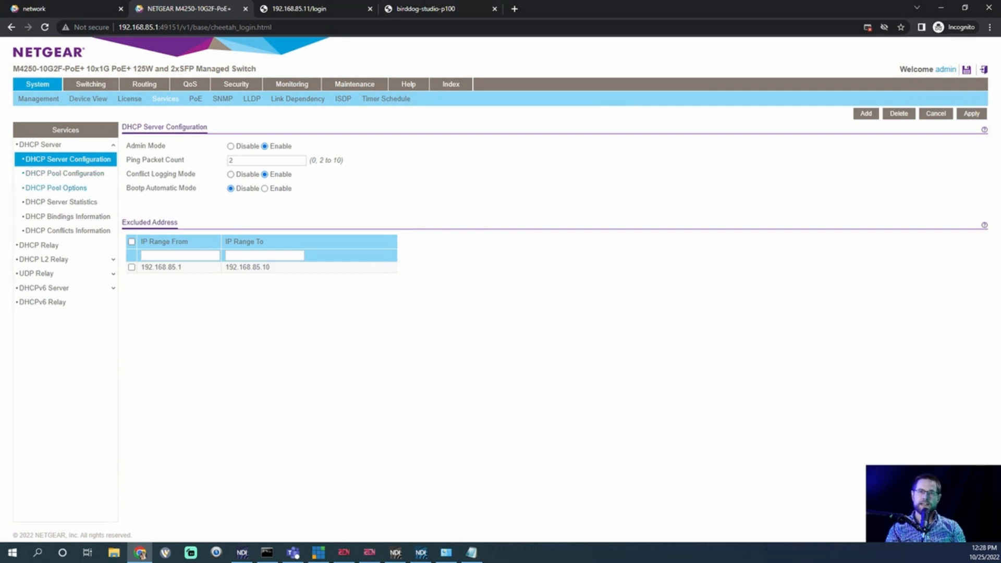
{"action": "left_click", "coordinate": [56, 188]}
{"action": "left_click", "coordinate": [64, 173]}
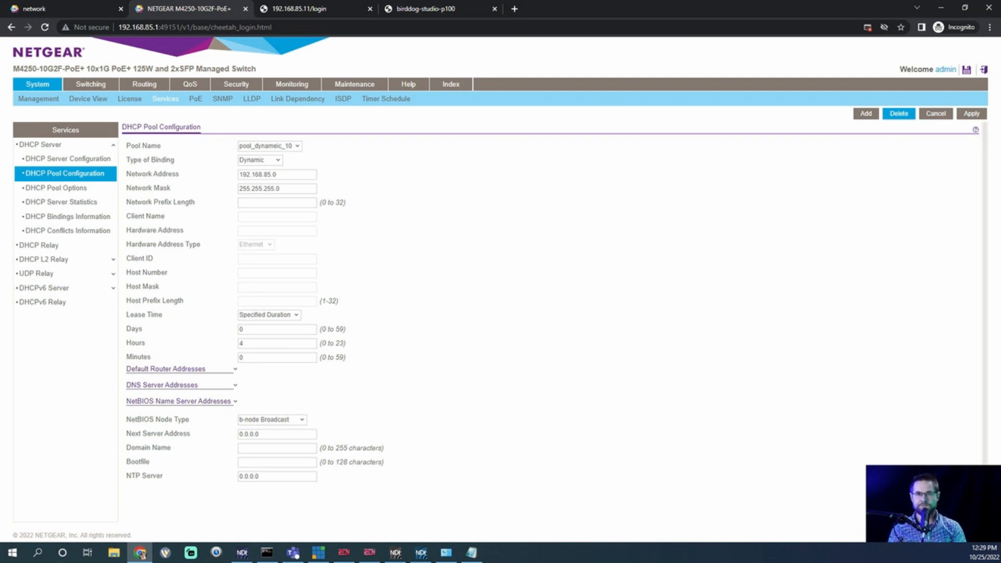
- Create a new pool named Studio 1 with binding type Manual
{"action": "left_click", "coordinate": [268, 146]}
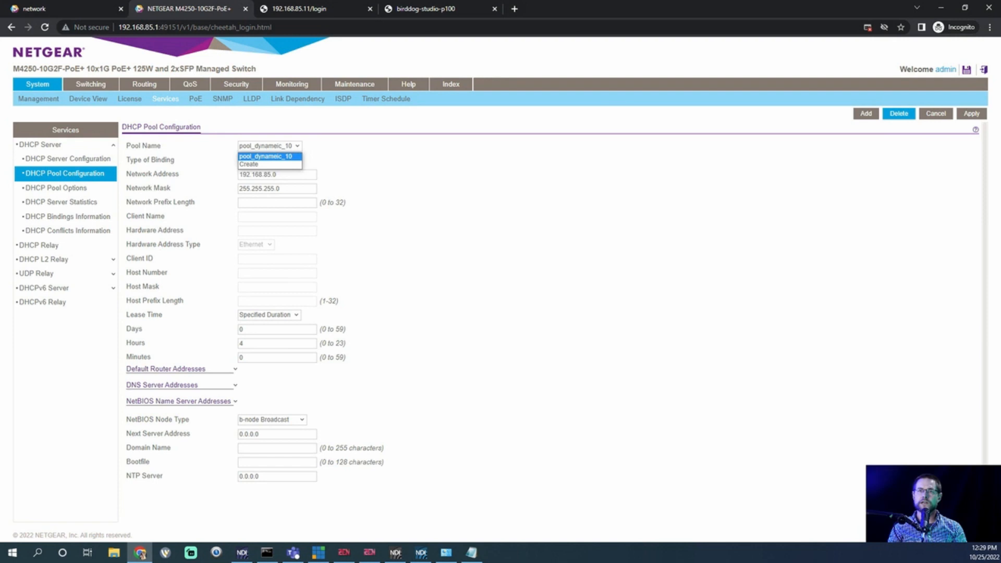
{"action": "left_click", "coordinate": [258, 155]}
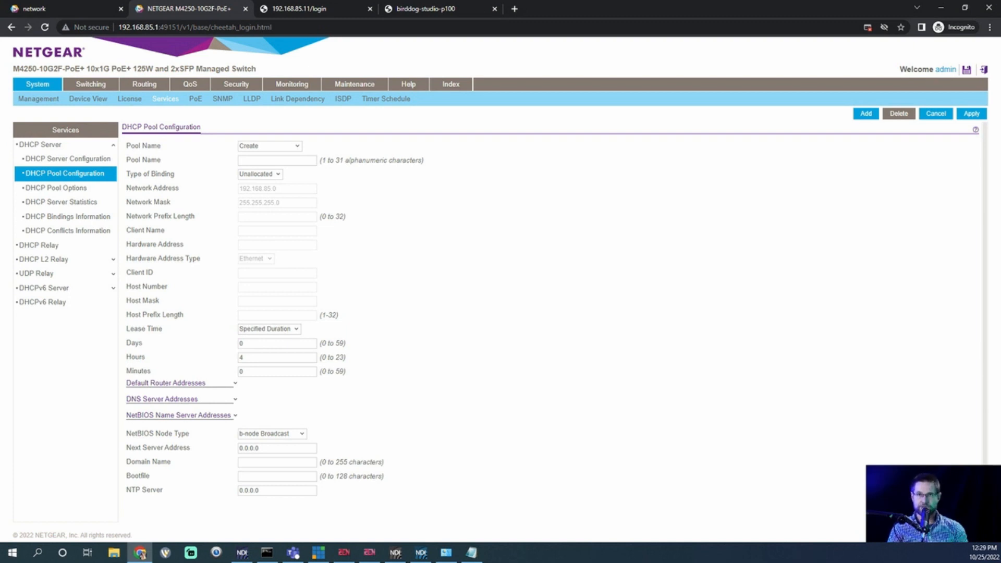
{"action": "left_click", "coordinate": [277, 160]}
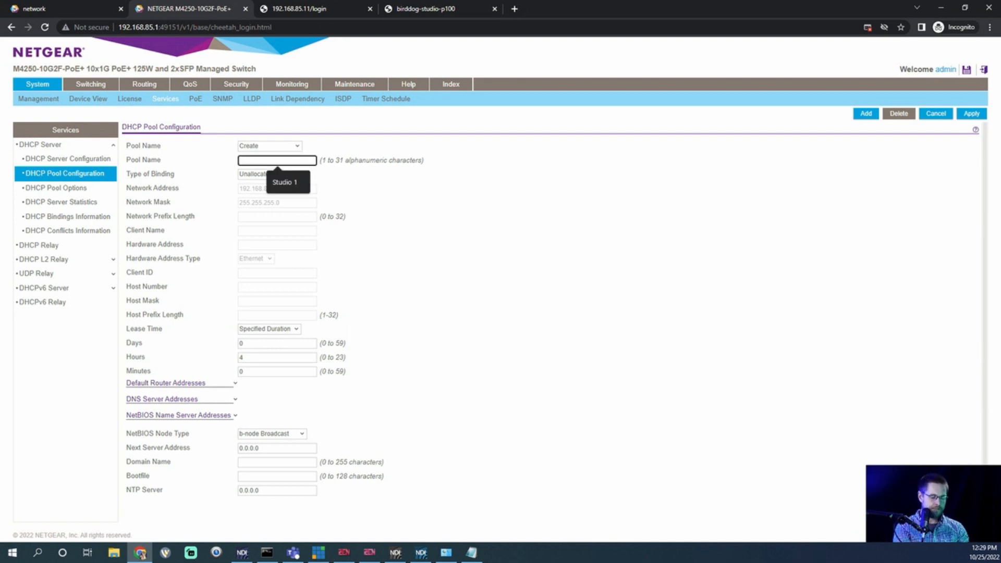
{"action": "type", "text": "Studio"}
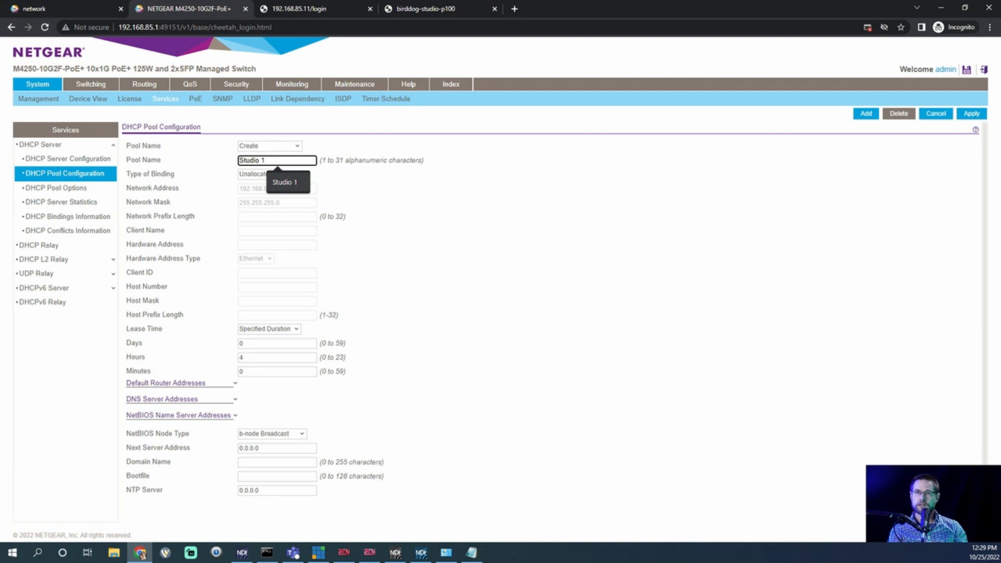
{"action": "type", "text": " 1"}
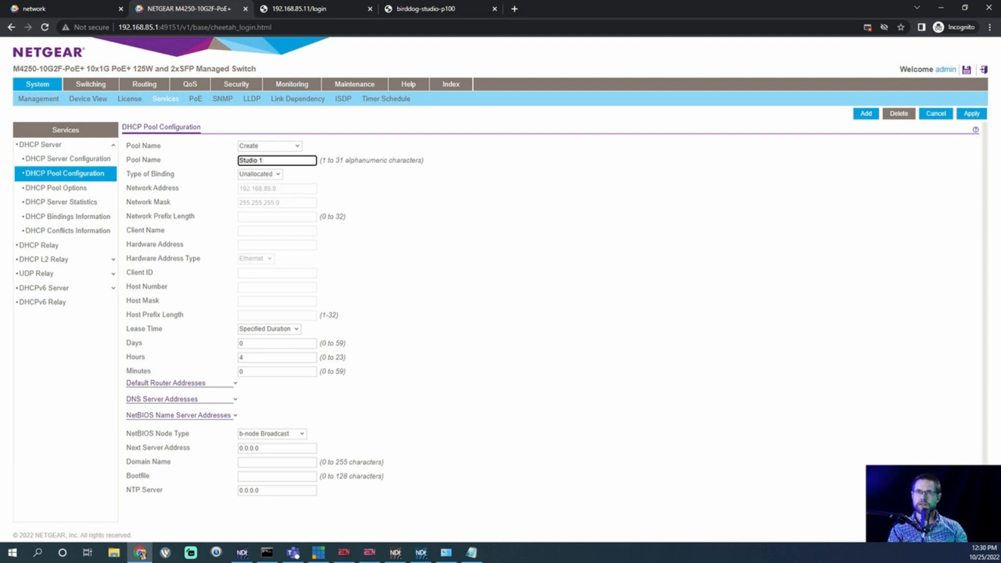
{"action": "left_click", "coordinate": [260, 174]}
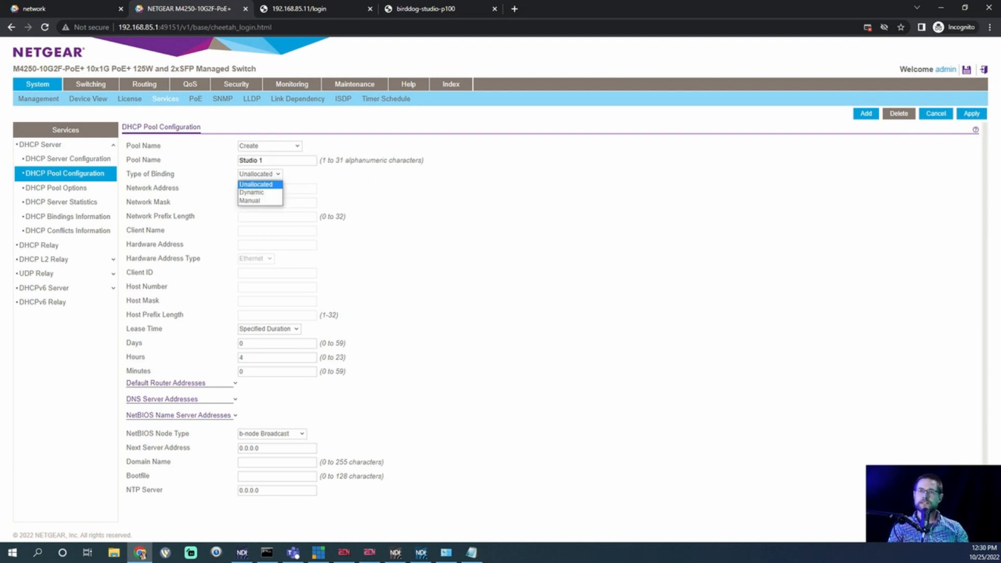
{"action": "key", "text": "Down"}
{"action": "key", "text": "Down"}
{"action": "key", "text": "Return"}
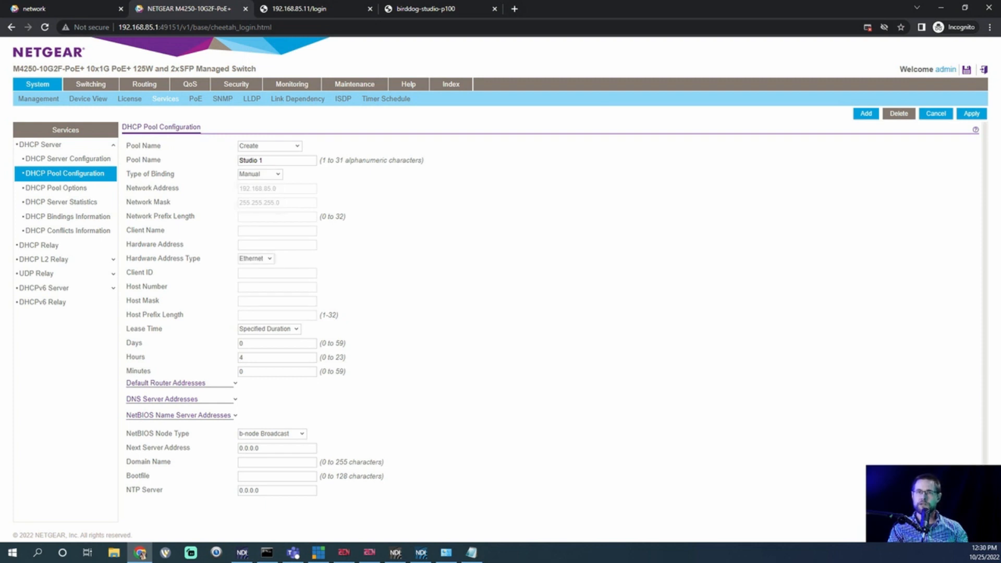
- Fill Client Name Studio and paste MAC 80:1F:12:F4:D7:E2 as Hardware Address and Client ID
{"action": "key", "text": "Tab"}
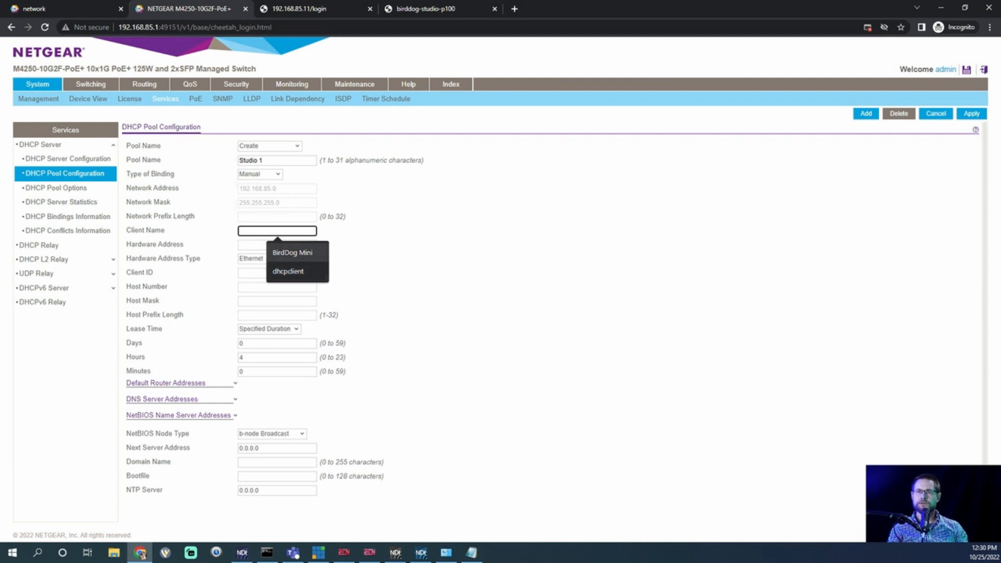
{"action": "type", "text": "Studi"}
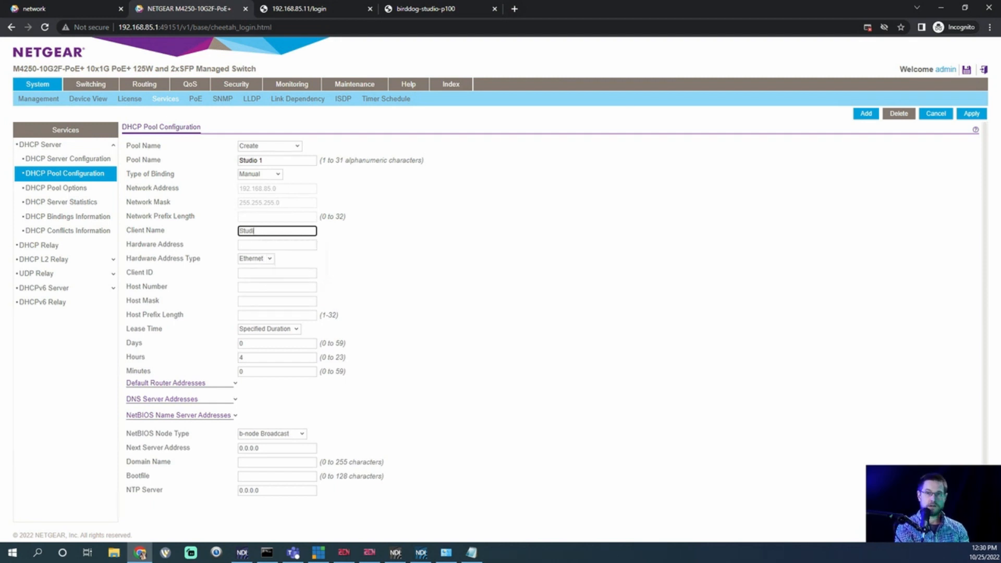
{"action": "type", "text": "o"}
{"action": "key", "text": "Tab"}
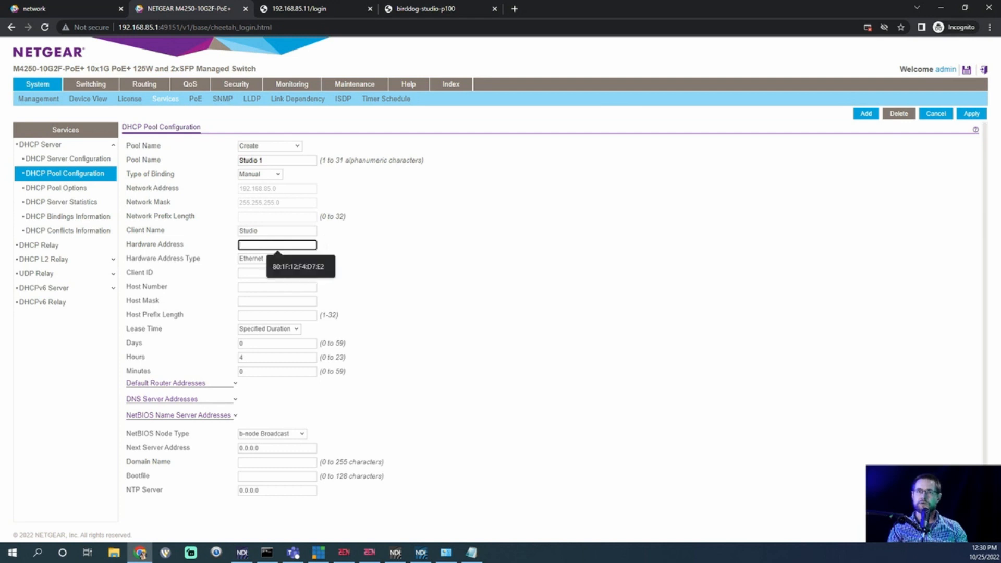
{"action": "key", "text": "ctrl+v"}
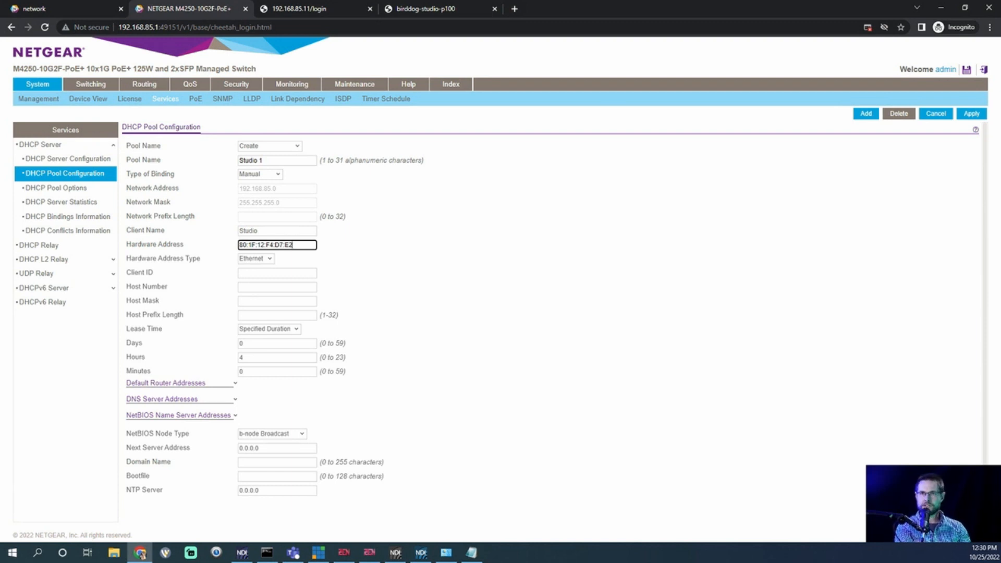
{"action": "left_click", "coordinate": [270, 272]}
{"action": "type", "text": "01:"}
{"action": "key", "text": "ctrl+v"}
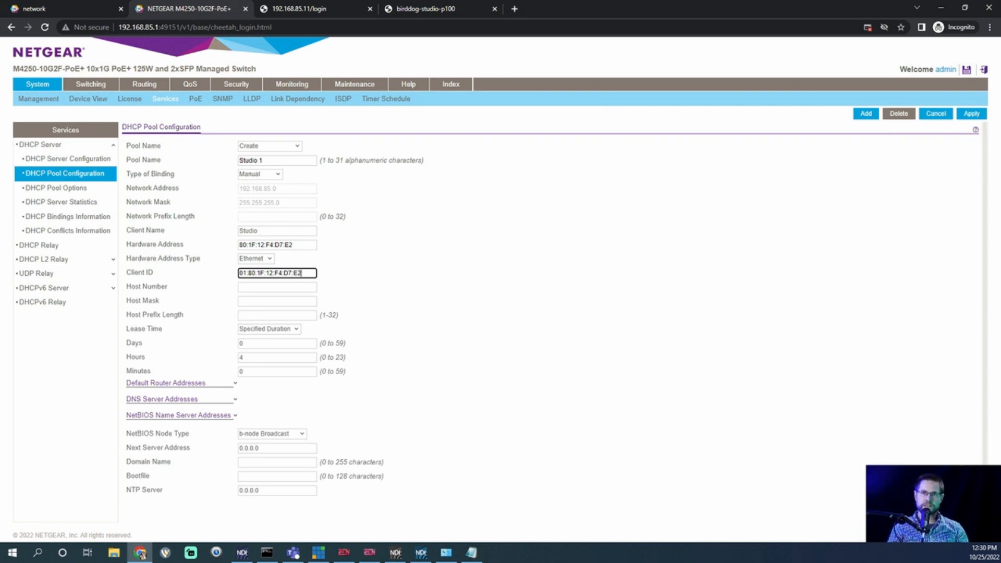
- Set host 192.168.85.21, mask 255.255.255.0, 1-day lease, and add the Studio 1 pool
{"action": "key", "text": "Tab"}
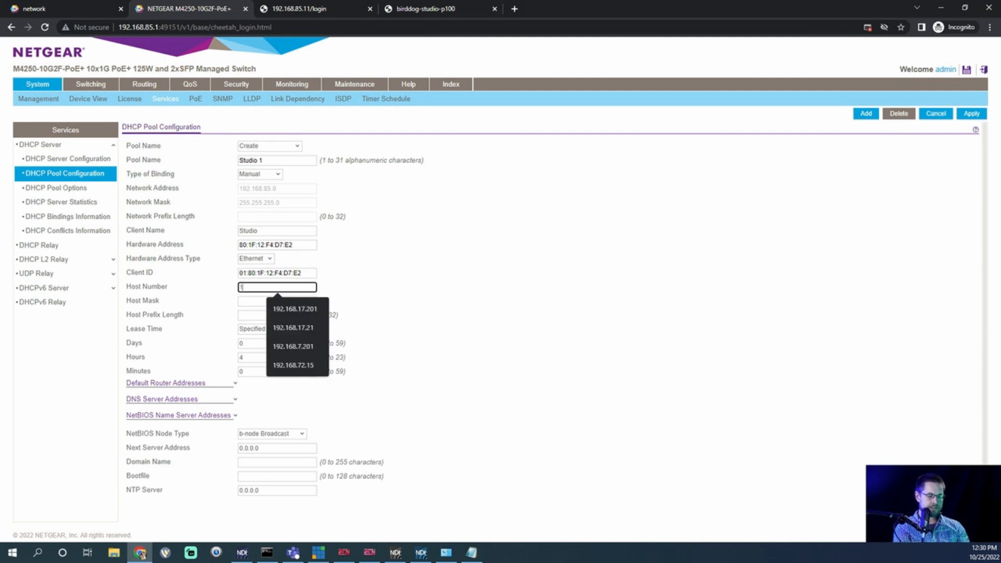
{"action": "type", "text": "192.16"}
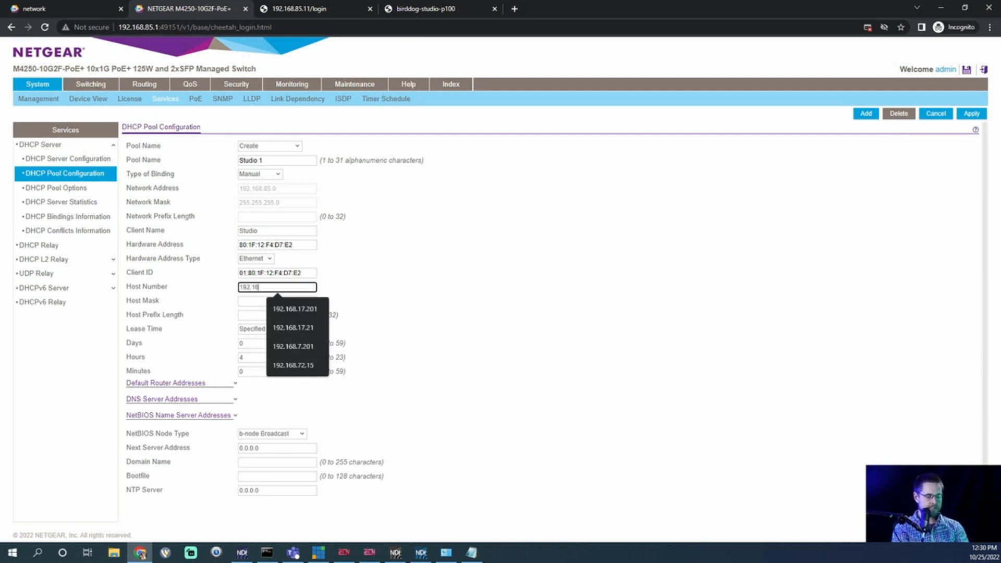
{"action": "type", "text": "8.85"}
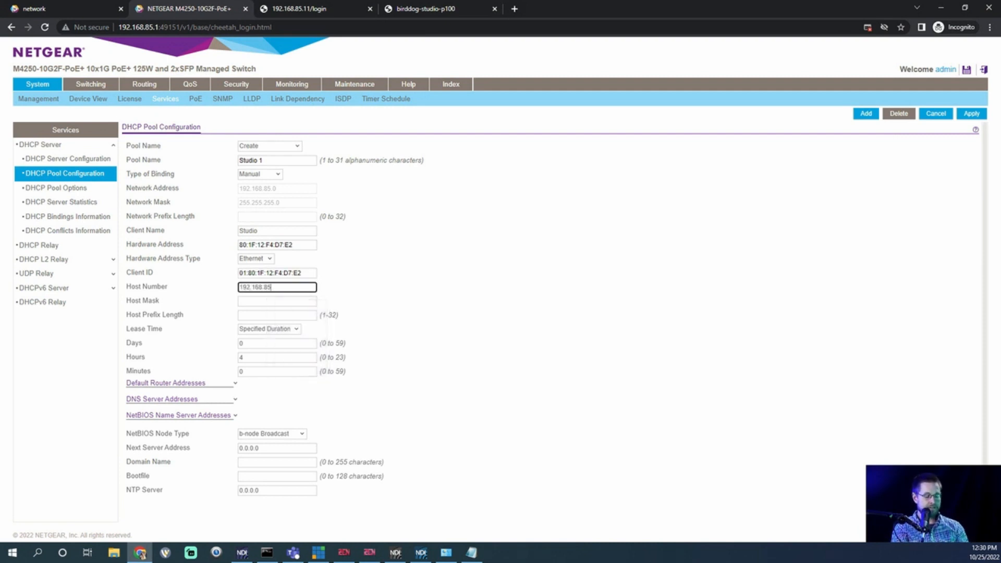
{"action": "type", "text": "."}
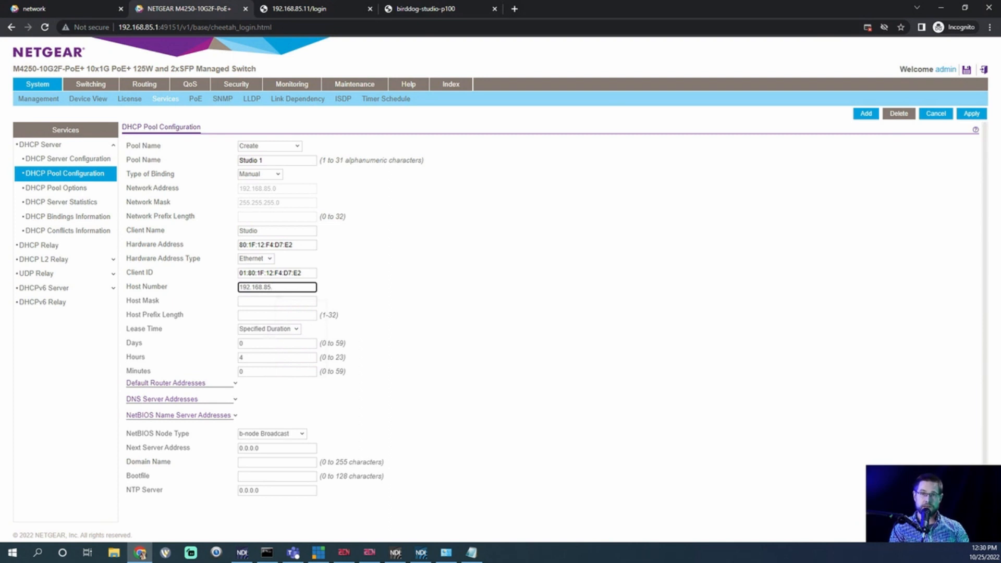
{"action": "type", "text": "2"}
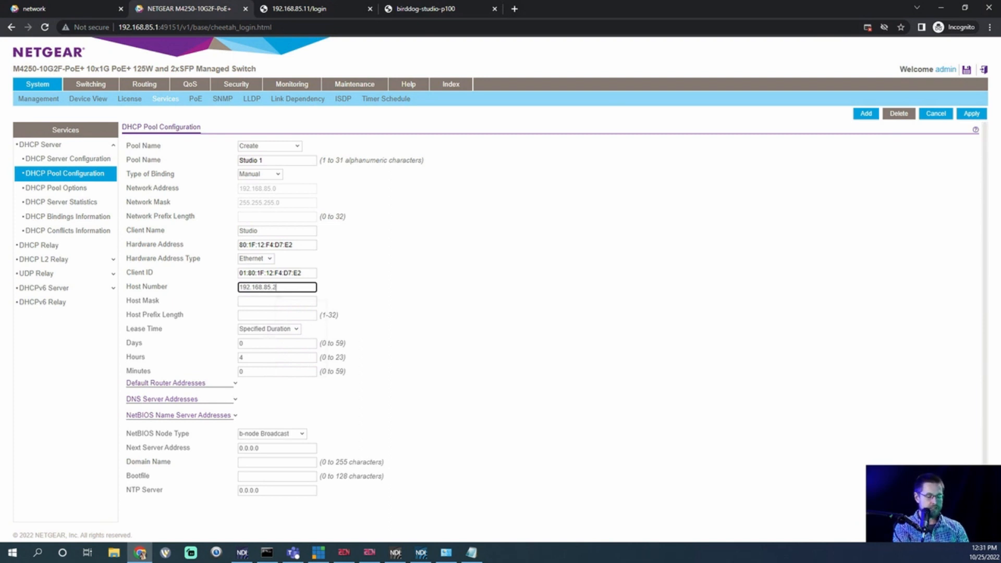
{"action": "type", "text": "1"}
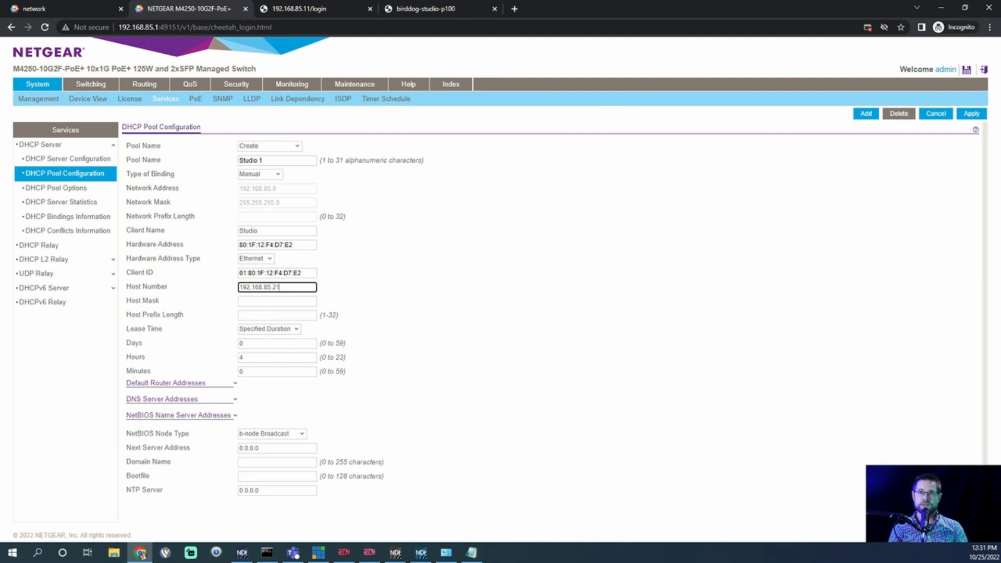
{"action": "key", "text": "Tab"}
{"action": "key", "text": "Down"}
{"action": "key", "text": "Down"}
{"action": "key", "text": "Return"}
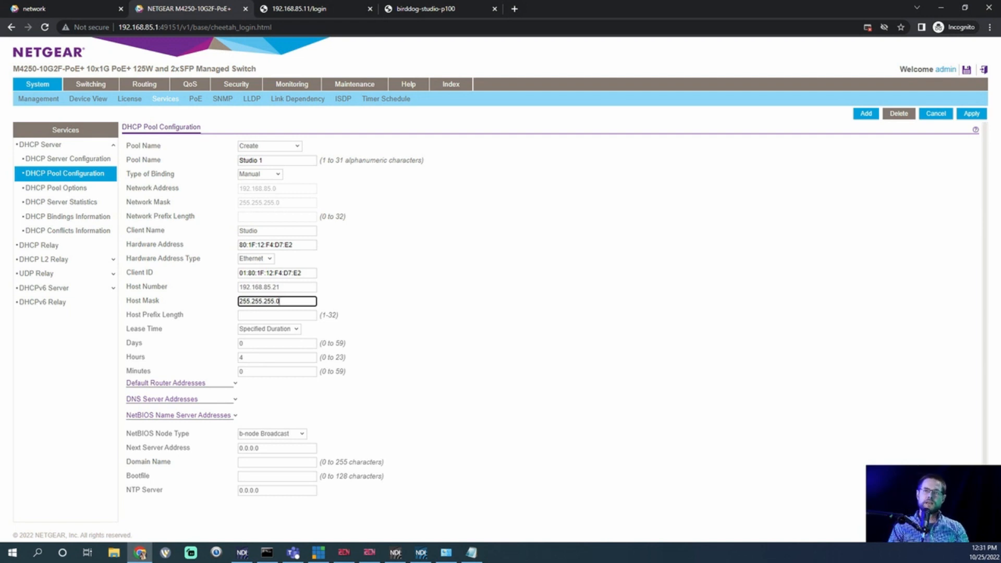
{"action": "key", "text": "Tab"}
{"action": "key", "text": "Tab"}
{"action": "key", "text": "Tab"}
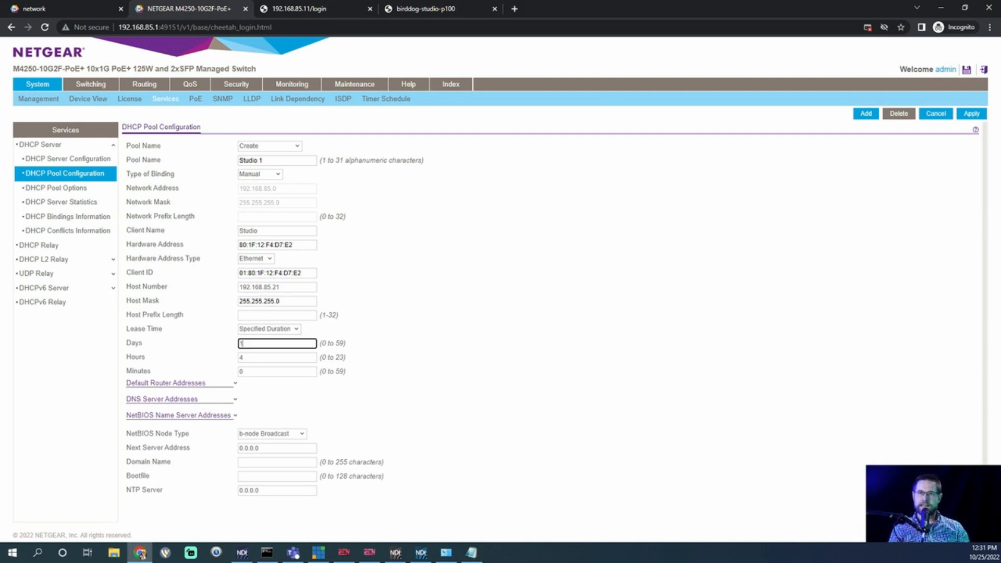
{"action": "key", "text": "Tab"}
{"action": "type", "text": "0"}
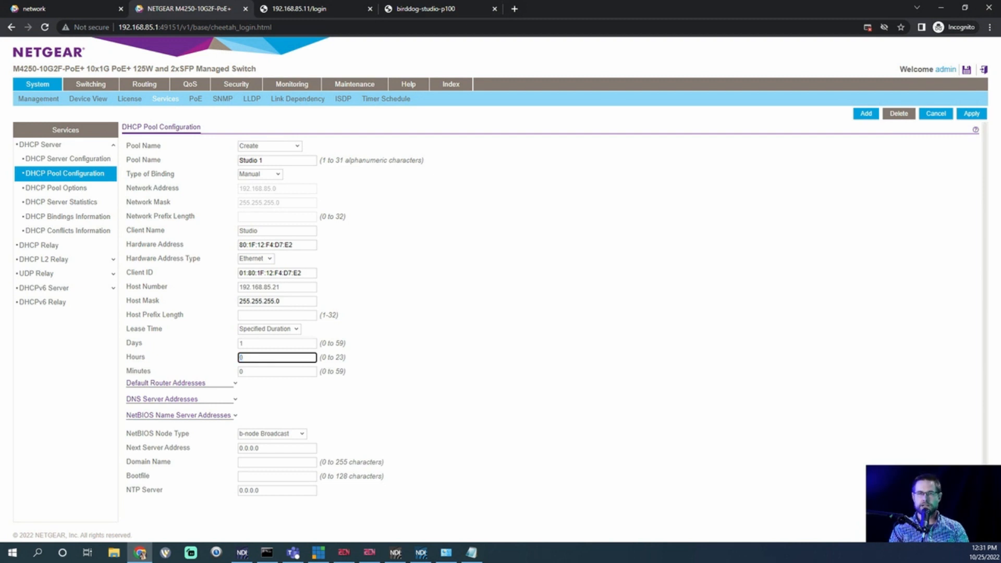
{"action": "key", "text": "Tab"}
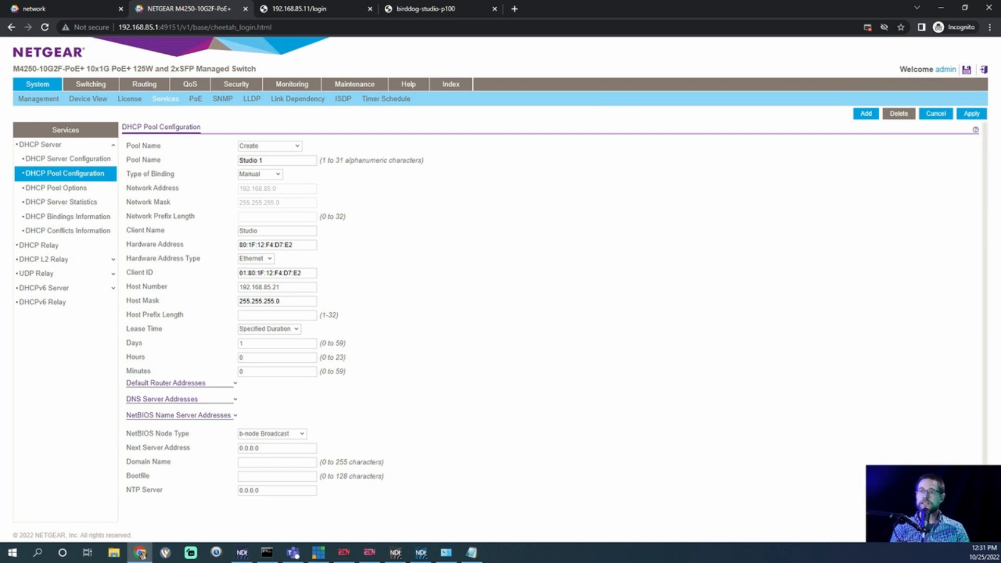
{"action": "key", "text": "Return"}
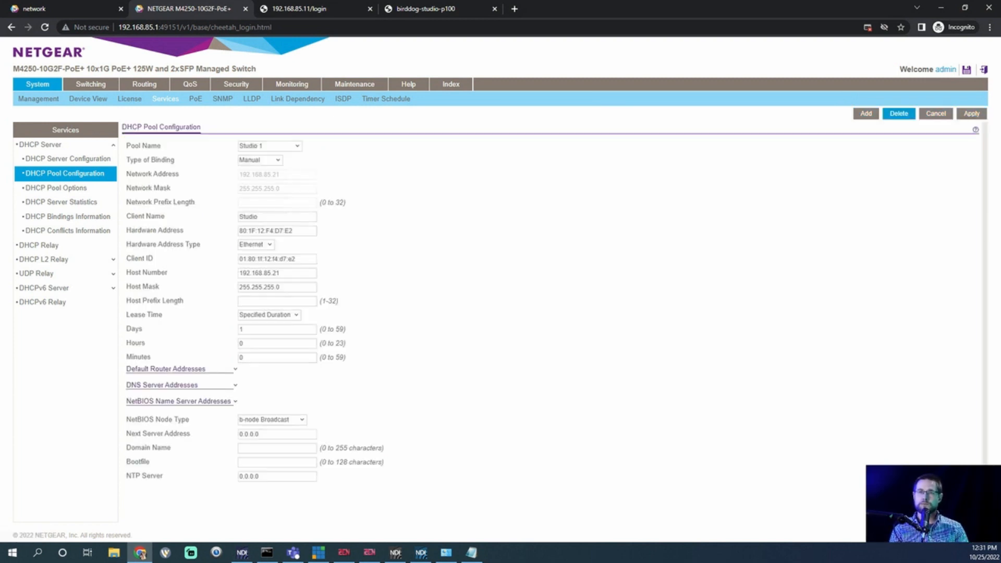
- Create a new pool P100 with Manual binding and clear the old client name
{"action": "key", "text": "alt+Down"}
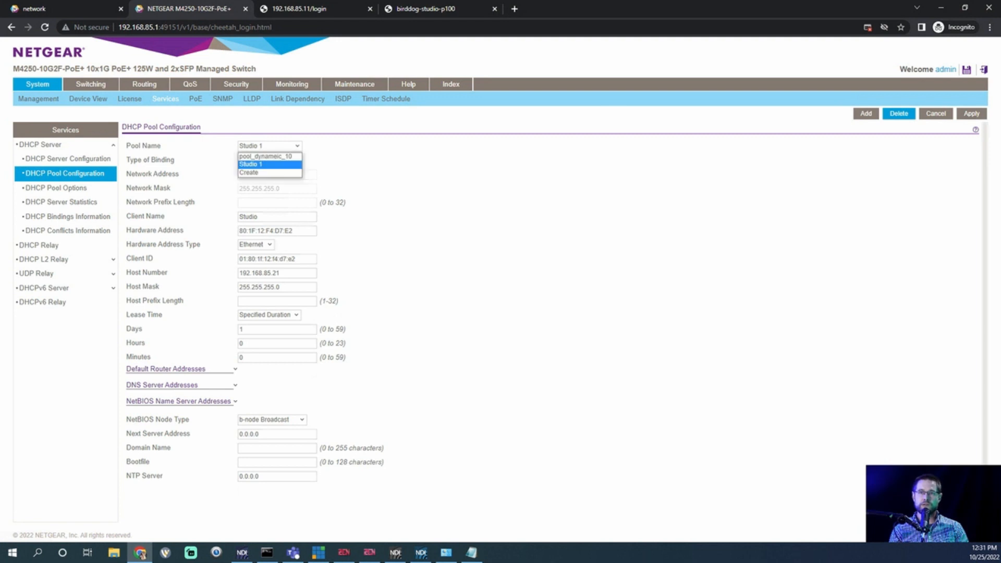
{"action": "key", "text": "Down"}
{"action": "key", "text": "Return"}
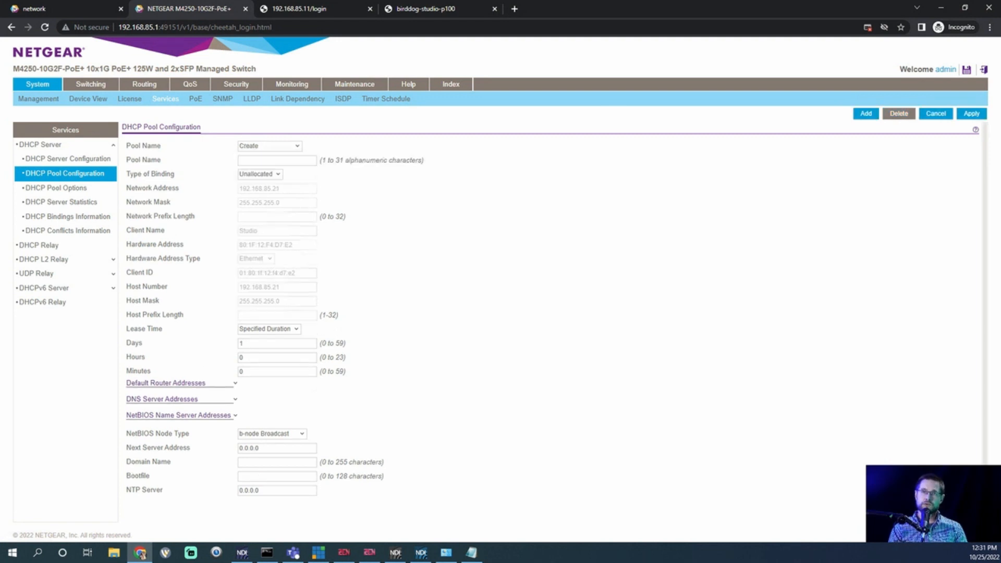
{"action": "key", "text": "Tab"}
{"action": "type", "text": "P1"}
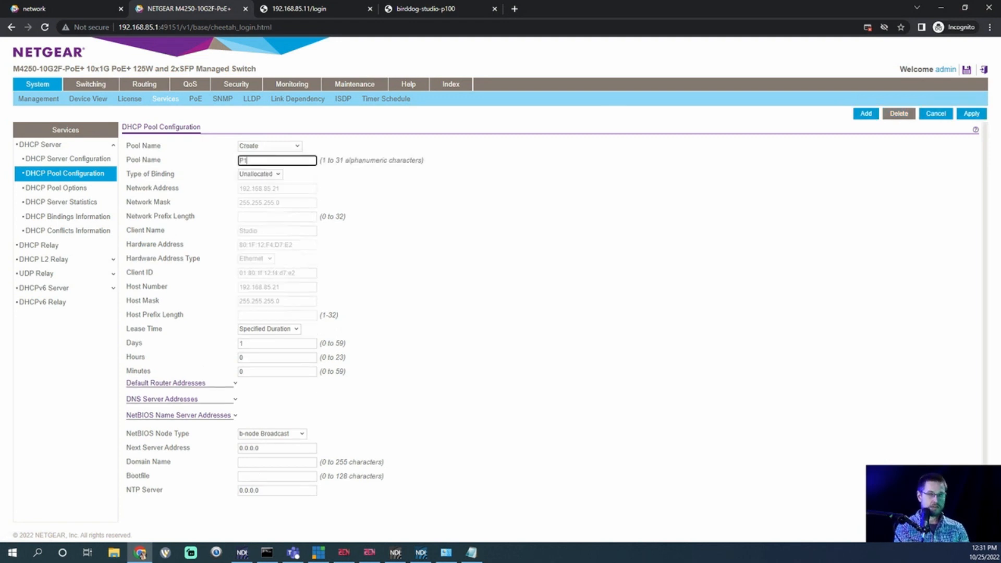
{"action": "type", "text": "00"}
{"action": "key", "text": "Tab"}
{"action": "key", "text": "alt+Down"}
{"action": "key", "text": "Down"}
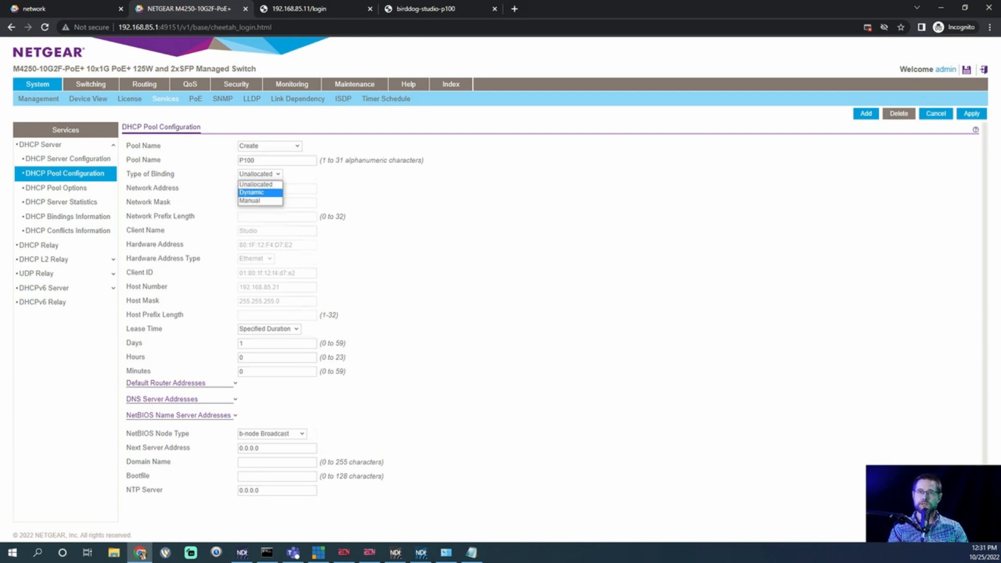
{"action": "key", "text": "Down"}
{"action": "key", "text": "Return"}
{"action": "key", "text": "Tab"}
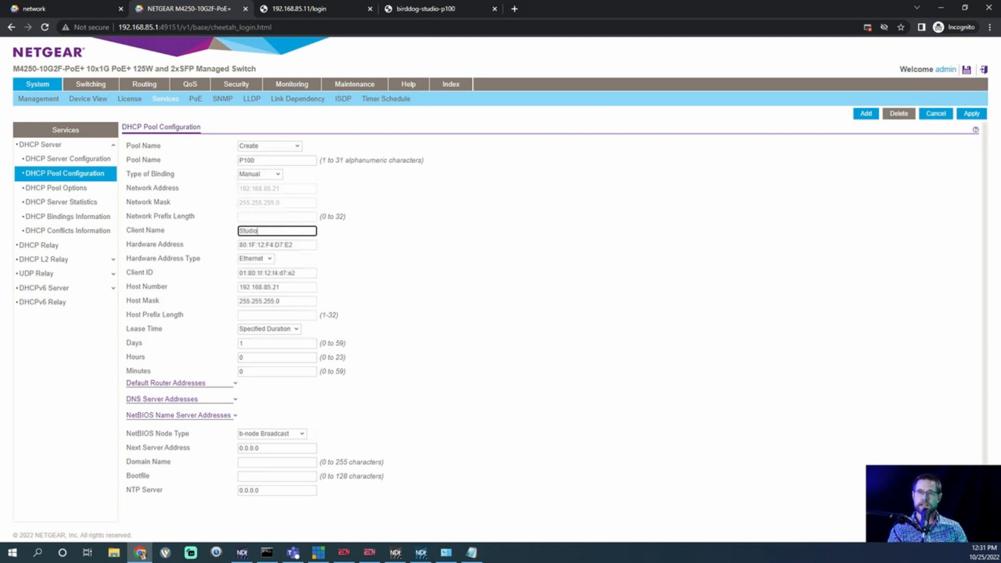
{"action": "key", "text": "BackSpace"}
{"action": "type", "text": "P"}
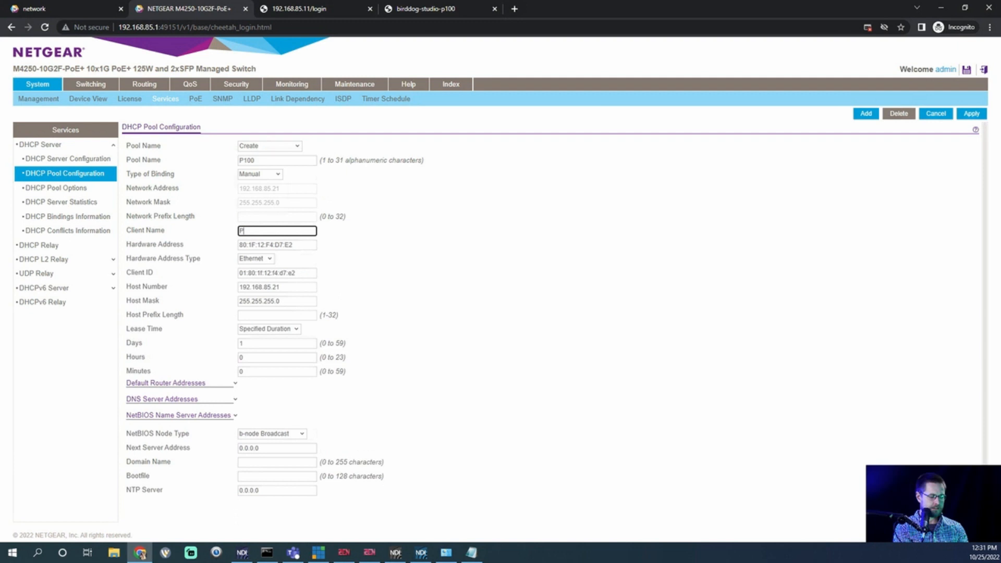
{"action": "type", "text": "100"}
{"action": "key", "text": "BackSpace"}
{"action": "key", "text": "BackSpace"}
{"action": "key", "text": "BackSpace"}
{"action": "key", "text": "BackSpace"}
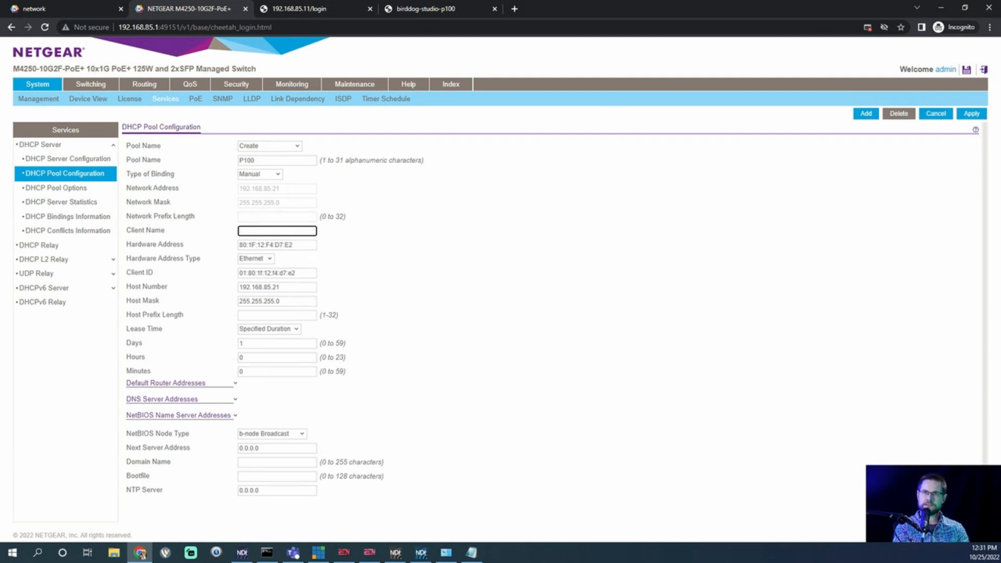
{"action": "type", "text": "P100"}
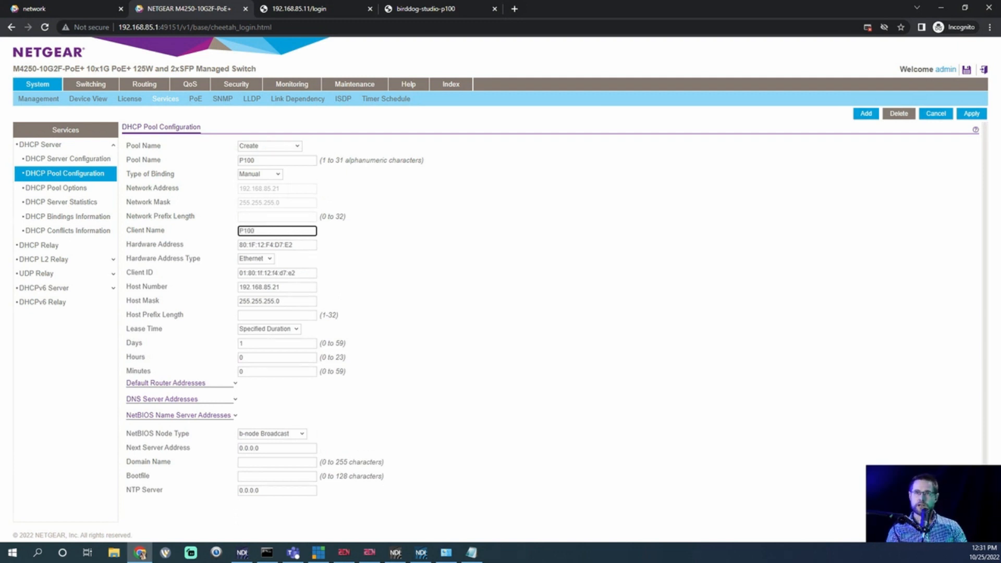
- Paste MAC E8:EB:1B:49:E0:2B from Notepad as Hardware Address and 01:-prefixed Client ID
{"action": "key", "text": "Tab"}
{"action": "key", "text": "BackSpace"}
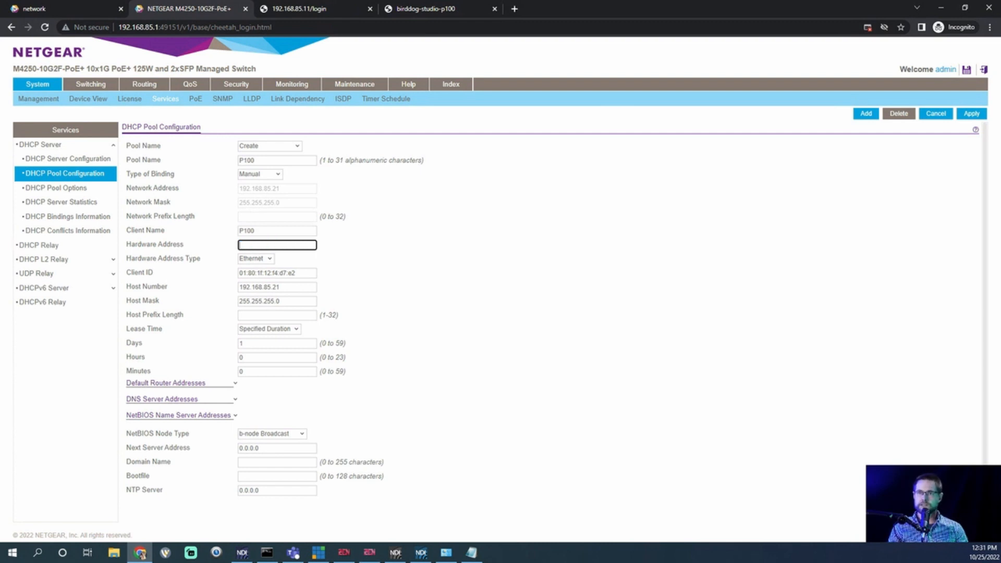
{"action": "left_click", "coordinate": [470, 552]}
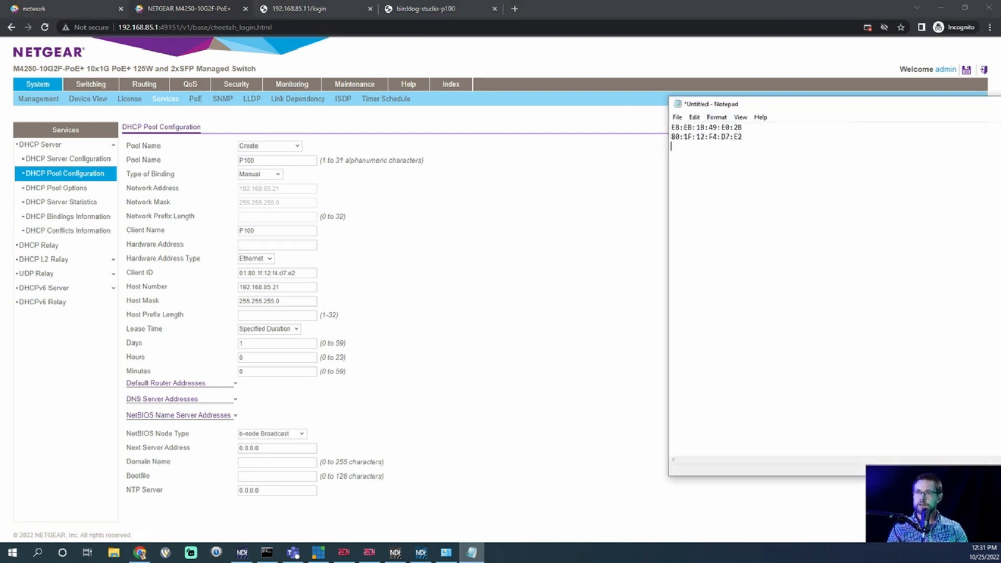
{"action": "left_click_drag", "start_coordinate": [742, 127], "coordinate": [671, 126]}
{"action": "key", "text": "ctrl+c"}
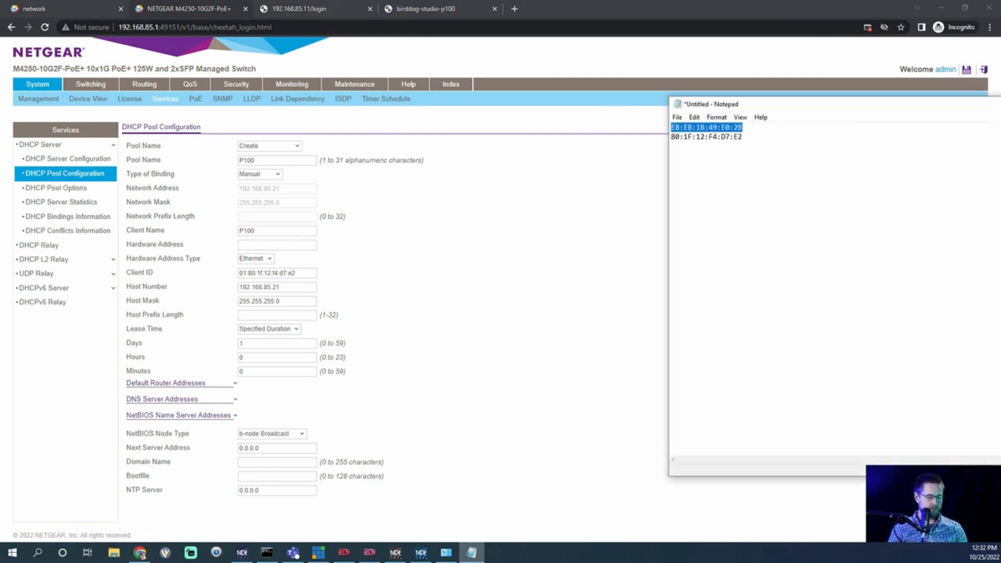
{"action": "left_click", "coordinate": [277, 244]}
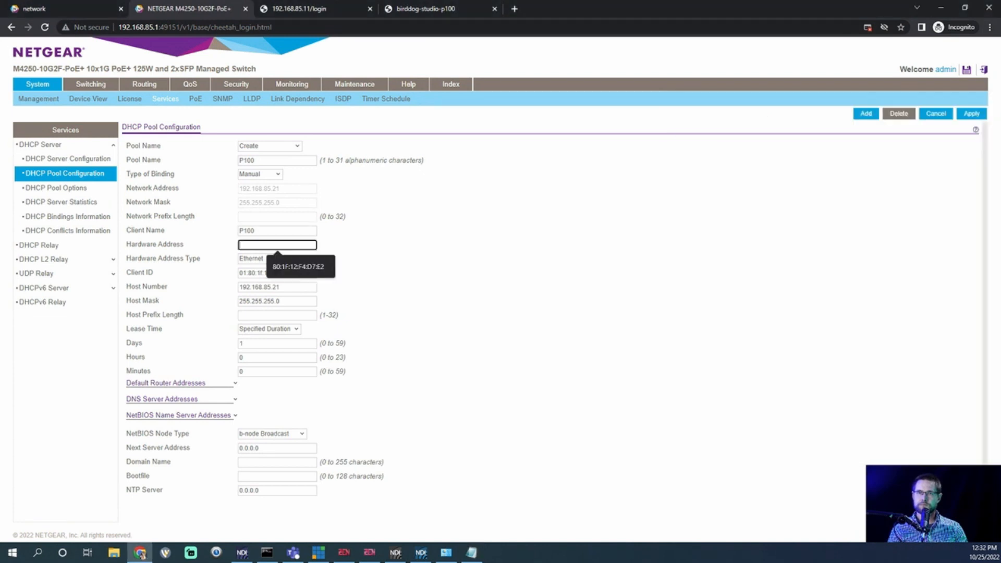
{"action": "key", "text": "ctrl+v"}
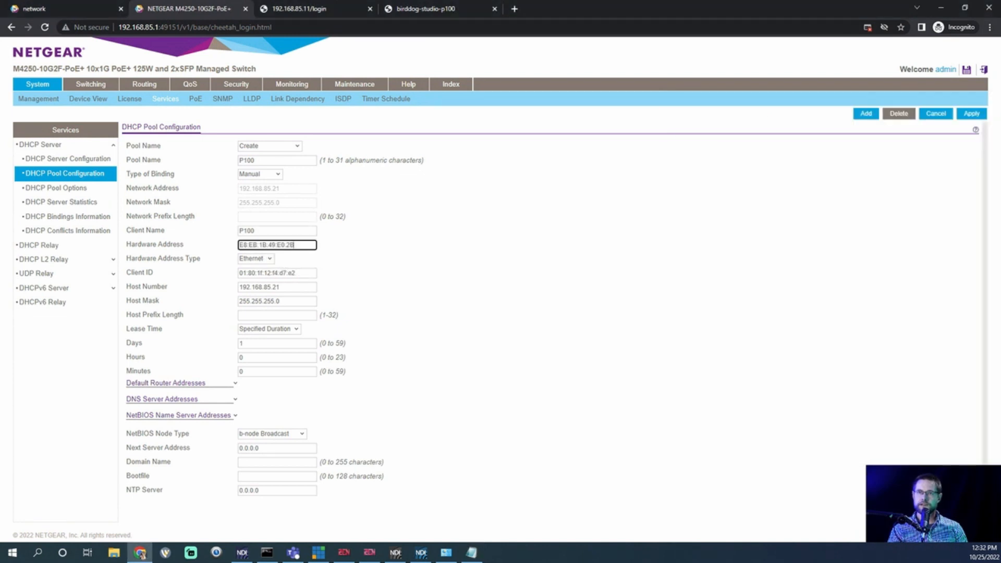
{"action": "key", "text": "Tab"}
{"action": "key", "text": "Tab"}
{"action": "type", "text": "01:"}
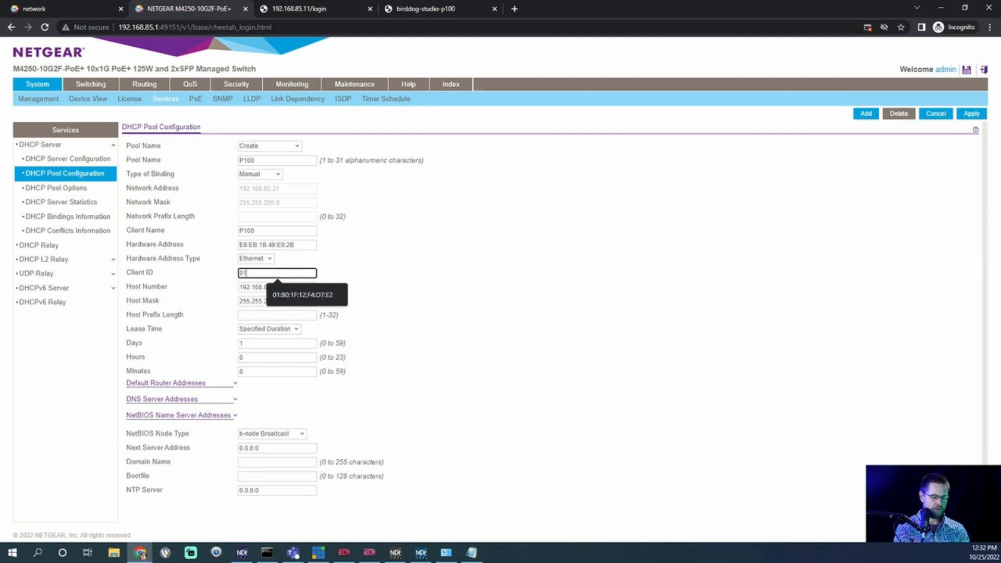
{"action": "key", "text": "ctrl+v"}
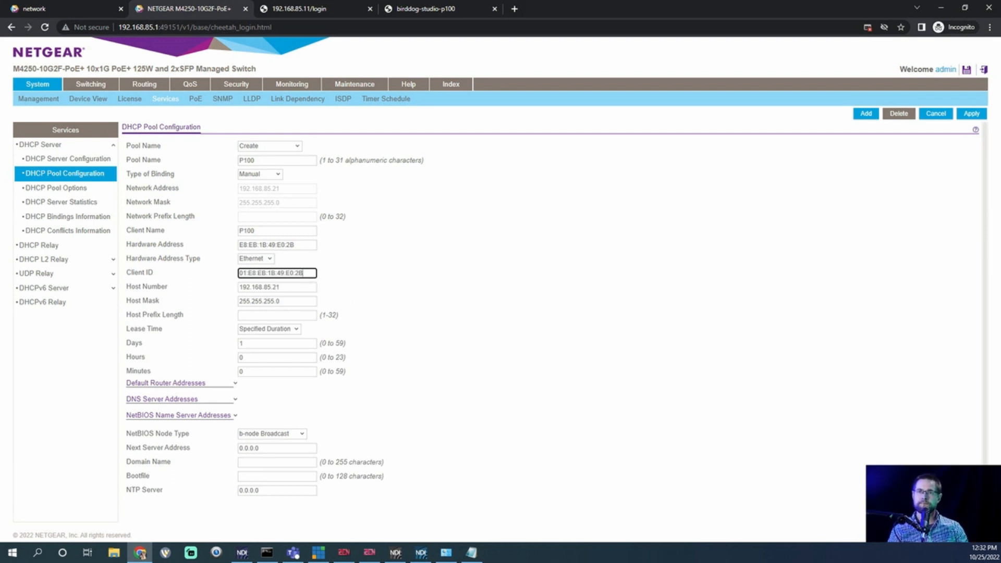
- Set host number 192.168.85.22 and add the P100 pool
{"action": "key", "text": "Tab"}
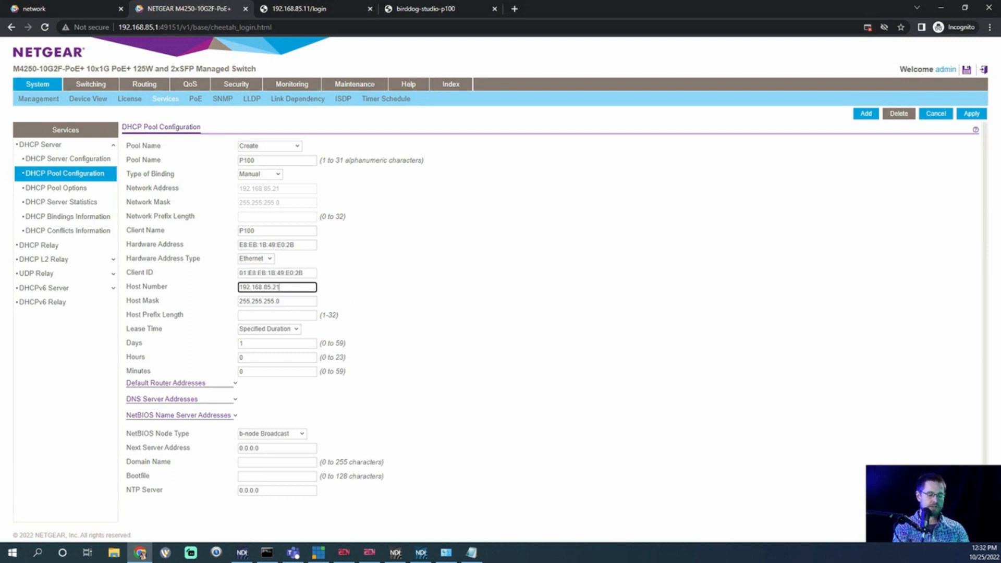
{"action": "key", "text": "BackSpace"}
{"action": "type", "text": "2"}
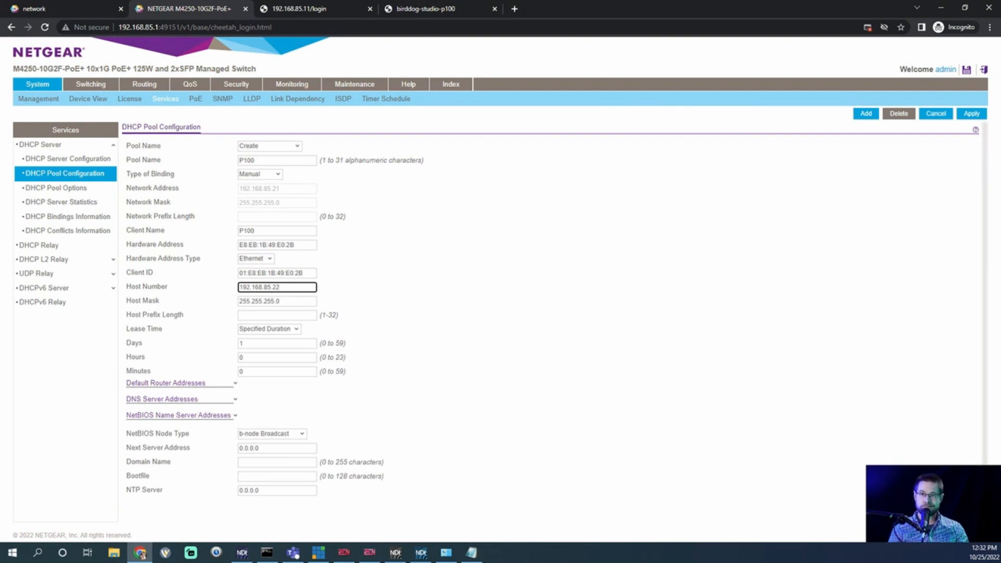
{"action": "key", "text": "Tab"}
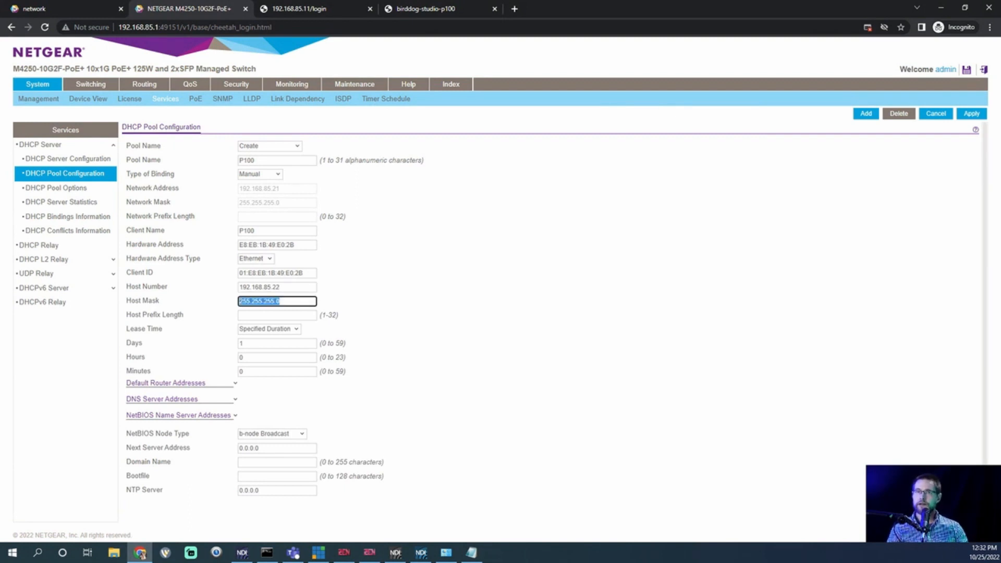
{"action": "key", "text": "Return"}
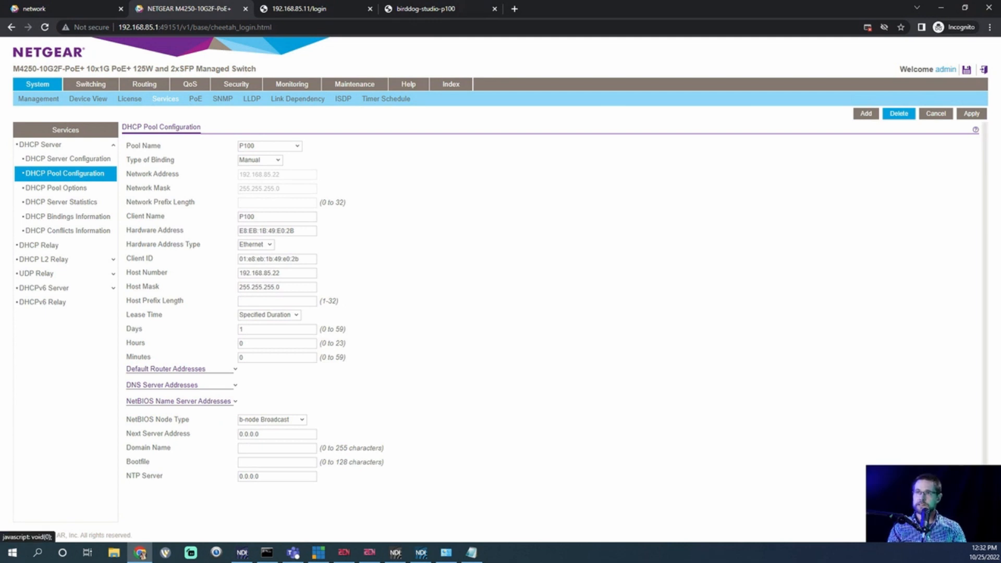
- Save the switch configuration and confirm the saved alert
{"action": "left_click", "coordinate": [967, 69]}
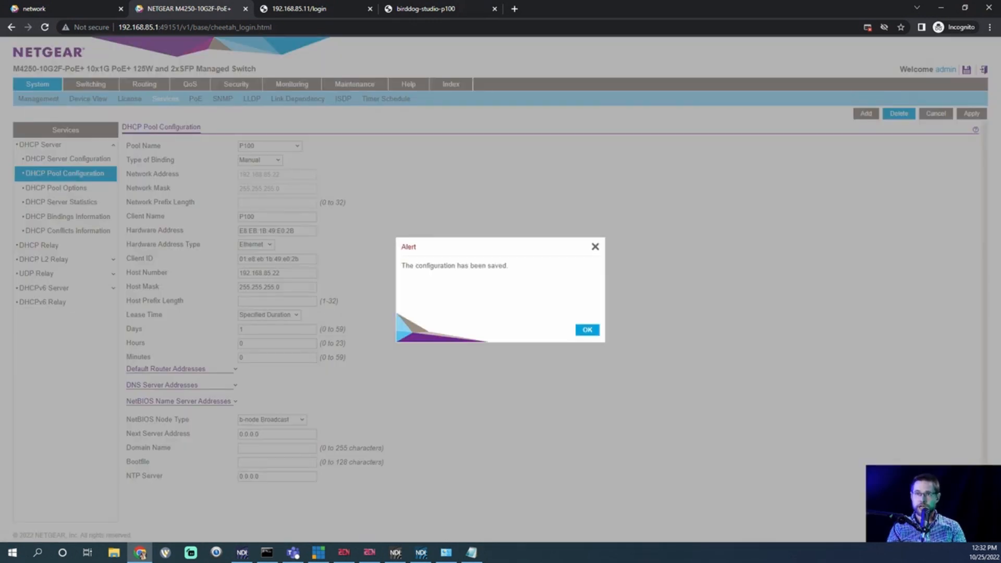
{"action": "key", "text": "Return"}
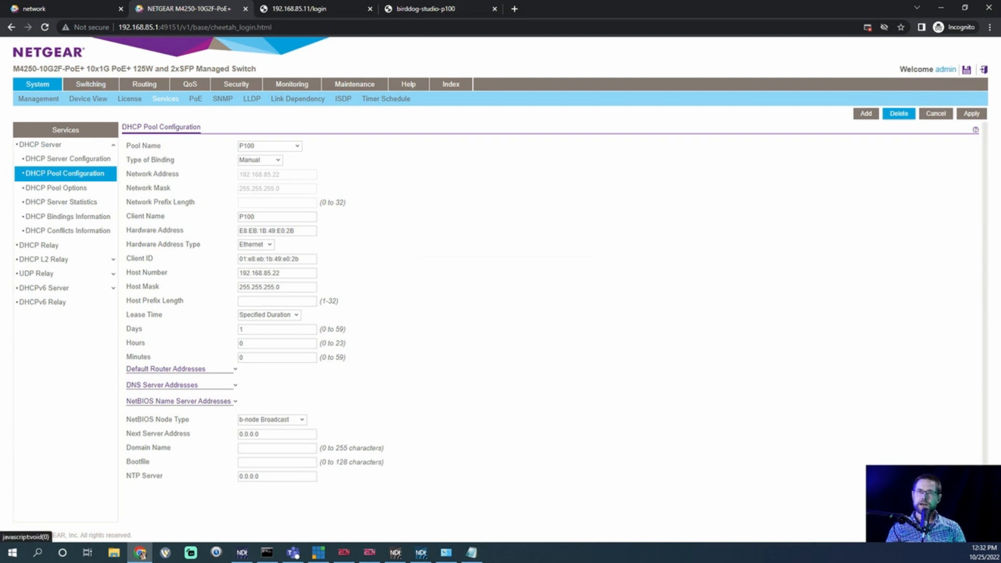